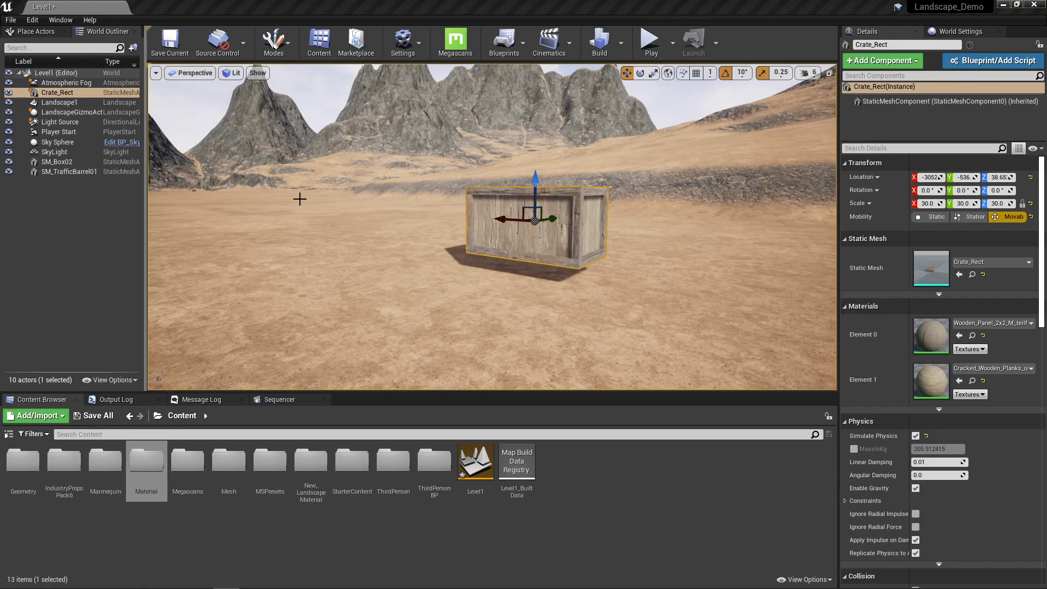
Rename the Material folder in the project content as Materials.
{"action": "mouse_move", "coordinate": [418, 174]}
{"action": "right_mouse_down"}
{"action": "mouse_move", "coordinate": [381, 163]}
{"action": "mouse_move", "coordinate": [409, 189]}
{"action": "right_mouse_up"}
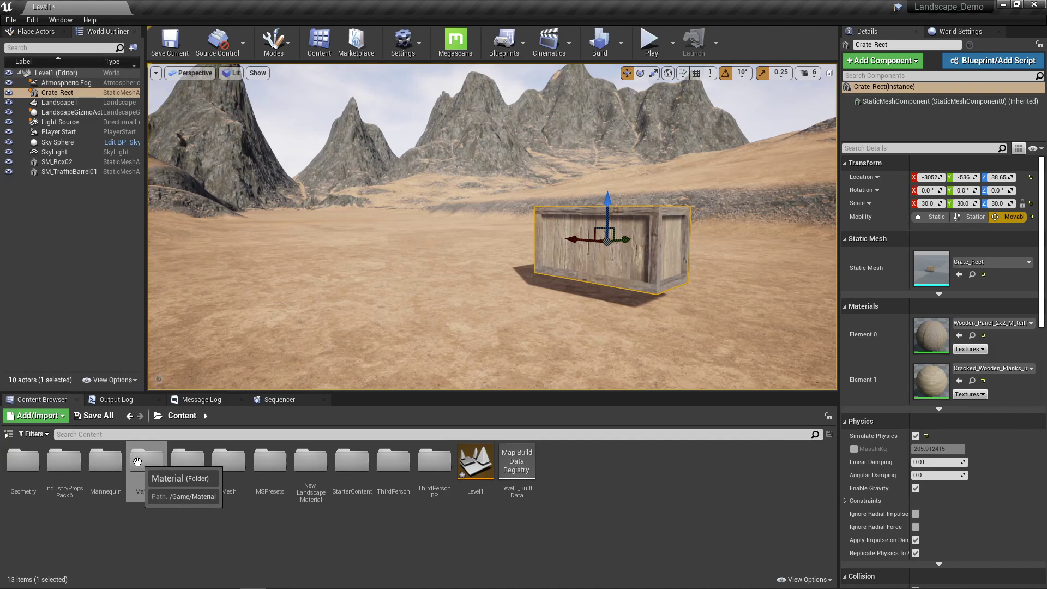
{"action": "right_click", "coordinate": [158, 525]}
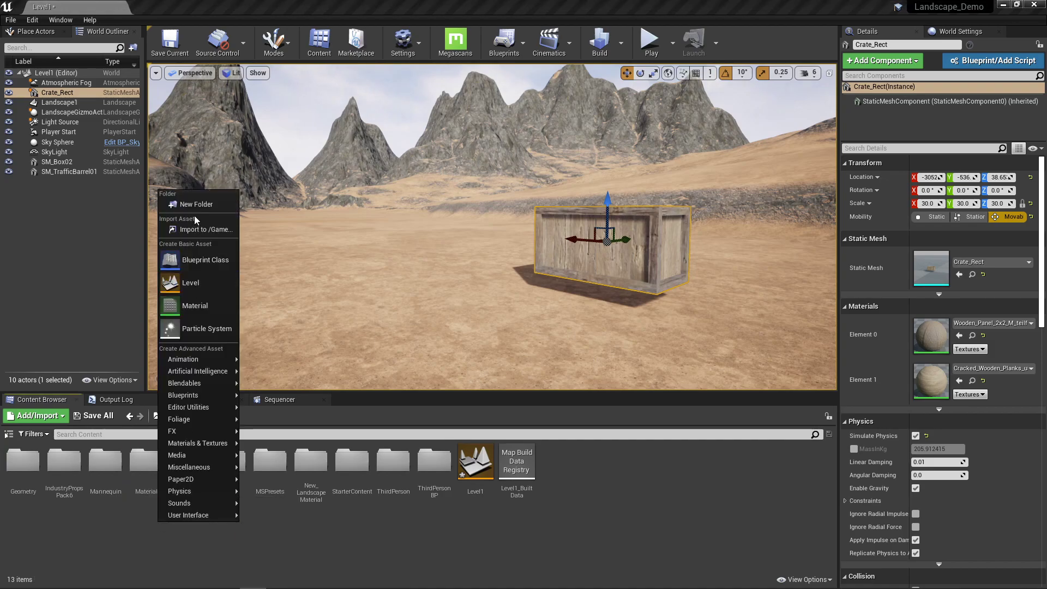
{"action": "left_click", "coordinate": [148, 483]}
{"action": "right_click", "coordinate": [148, 485]}
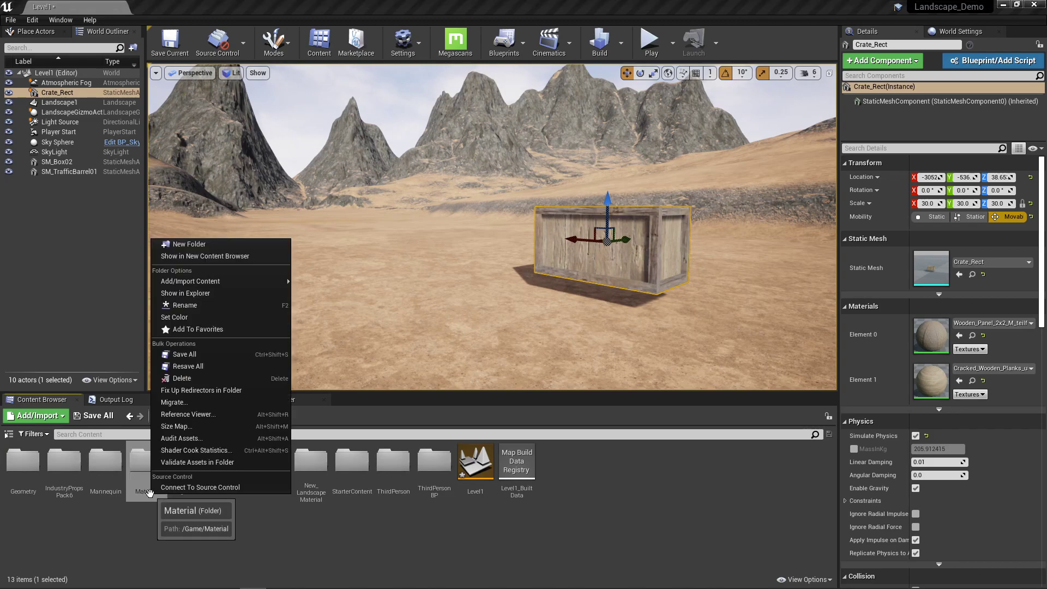
{"action": "left_click", "coordinate": [178, 306]}
{"action": "type", "text": "Materials"}
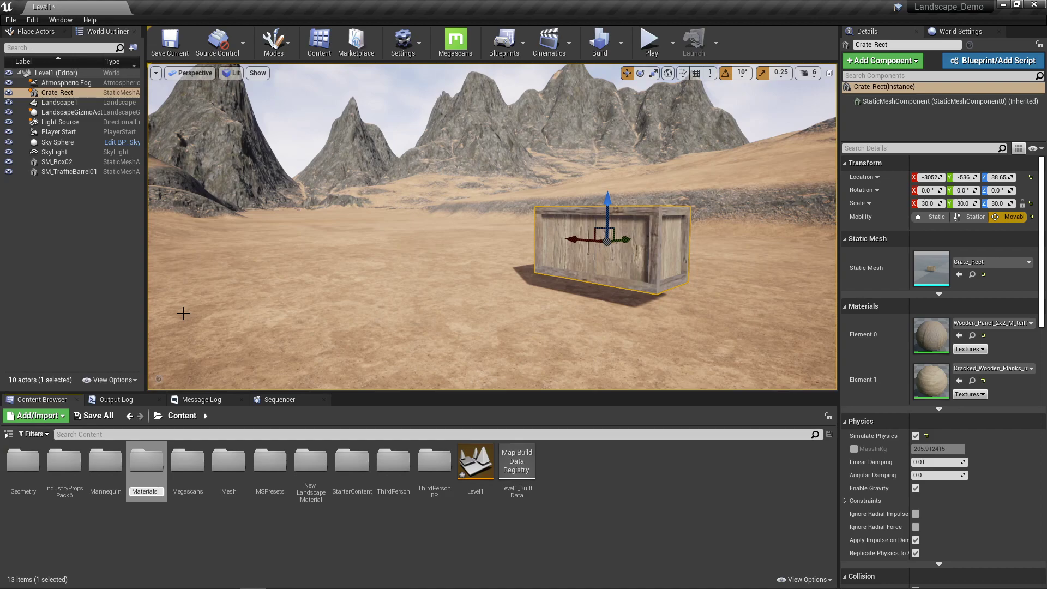
{"action": "key", "text": "Return"}
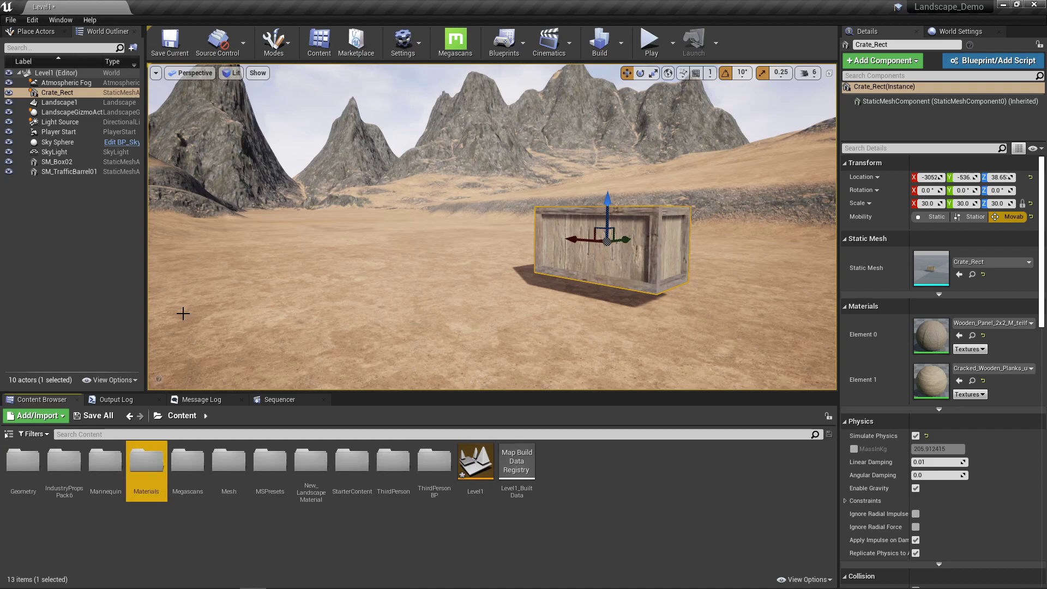
Create a new material named M_Glass inside the Materials folder.
{"action": "double_click", "coordinate": [146, 461]}
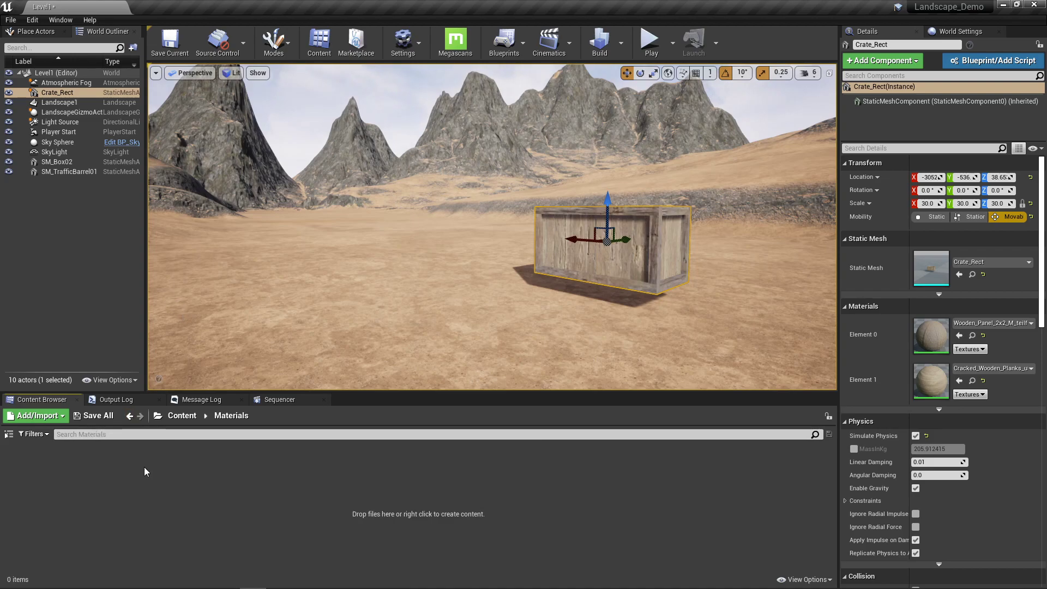
{"action": "right_click", "coordinate": [145, 475]}
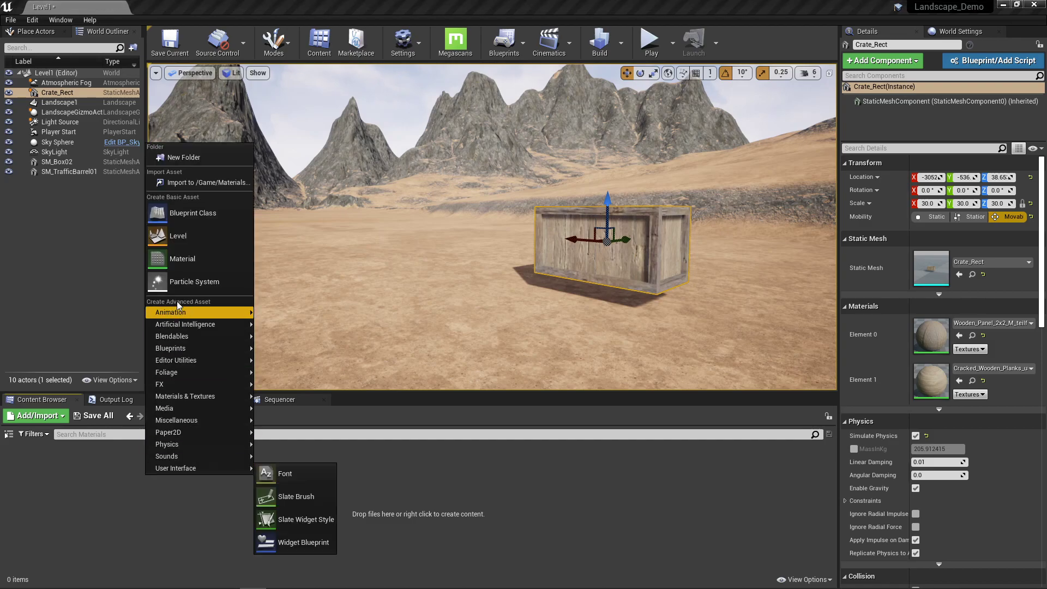
{"action": "left_click", "coordinate": [163, 259]}
{"action": "type", "text": "M_Glass"}
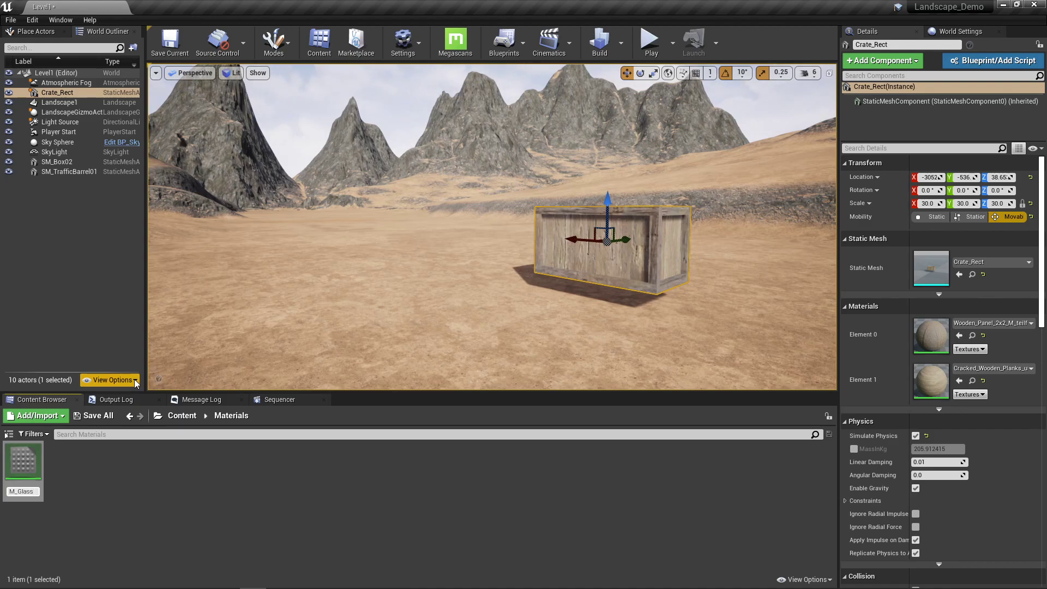
{"action": "key", "text": "Return"}
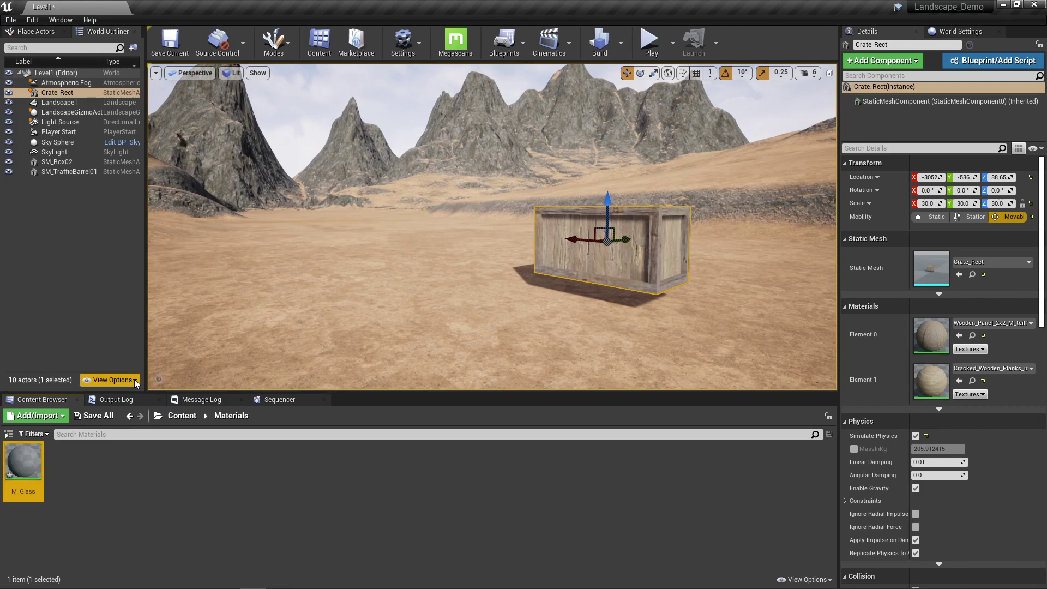
Open the M_Glass material for editing and set its blend mode to Translucent.
{"action": "double_click", "coordinate": [18, 460]}
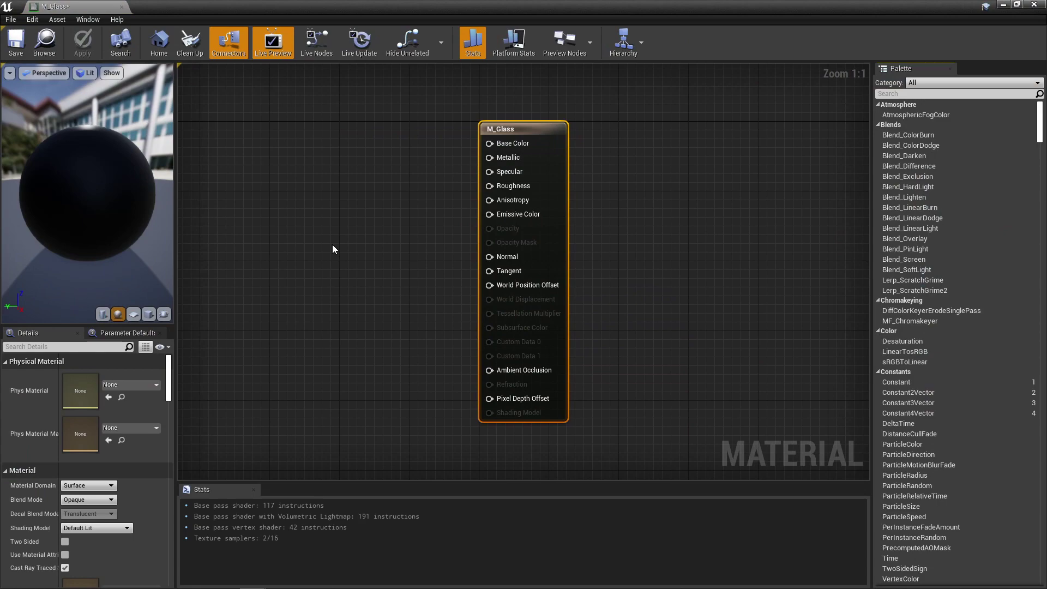
{"action": "right_click_drag", "start_coordinate": [332, 244], "coordinate": [381, 220]}
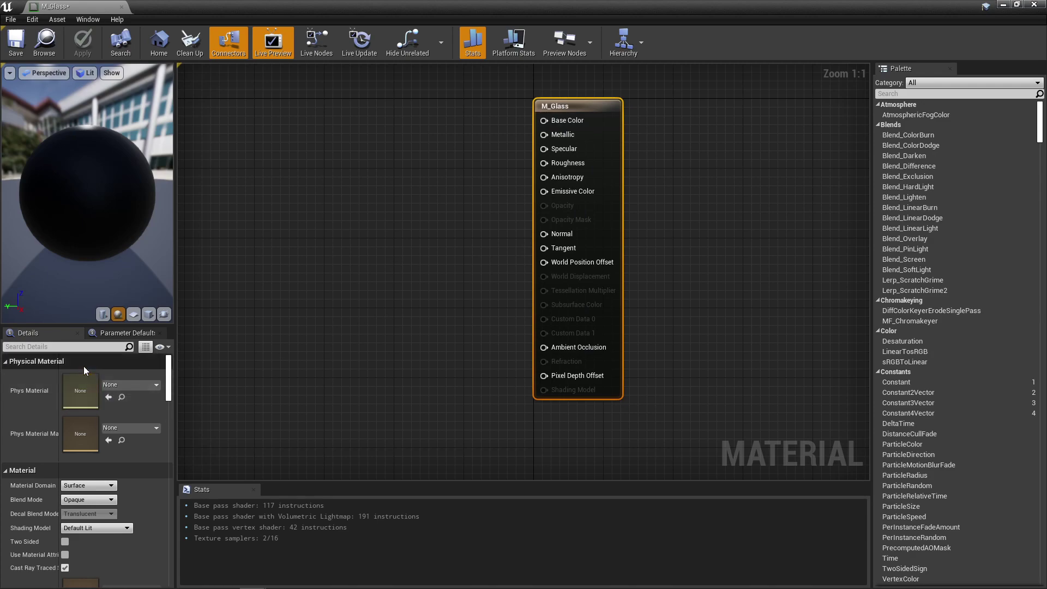
{"action": "left_click", "coordinate": [101, 500]}
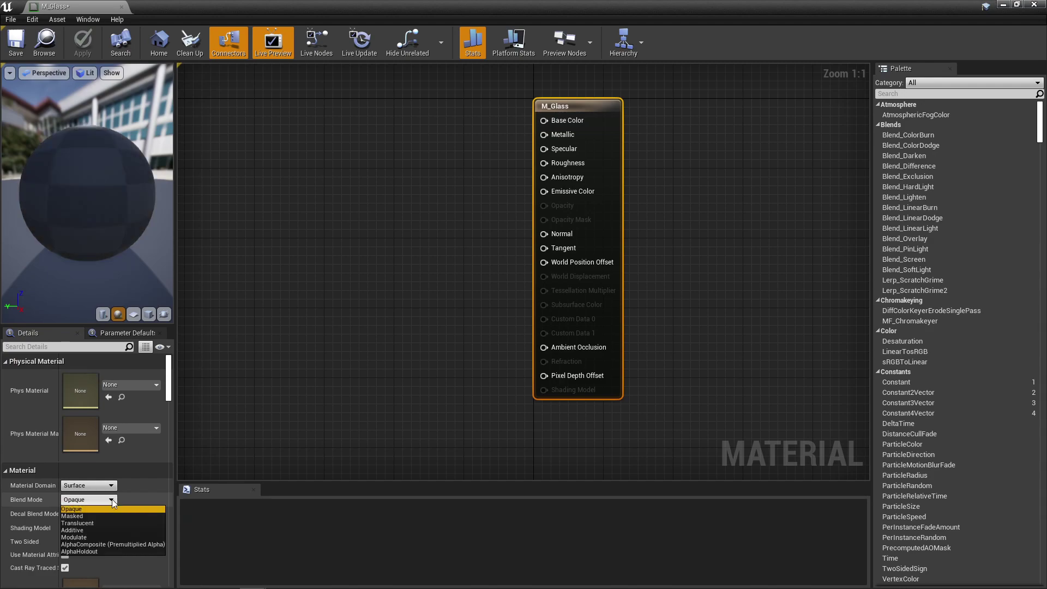
{"action": "left_click", "coordinate": [94, 523]}
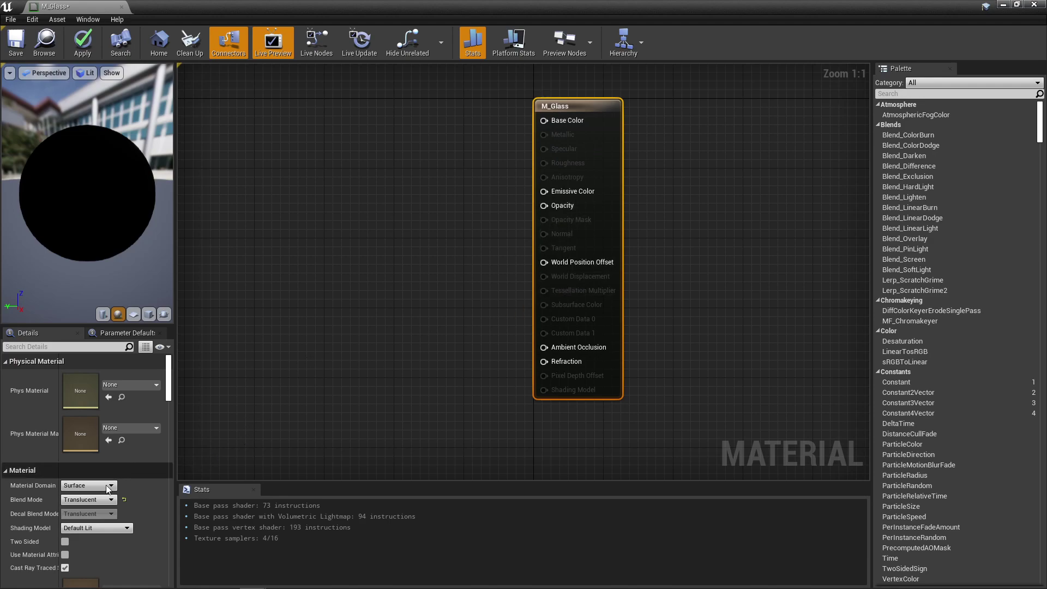
Set the material's translucency lighting mode to Surface TranslucencyVolume.
{"action": "scroll", "coordinate": [105, 491], "scroll_direction": "down", "scroll_amount": 5}
{"action": "scroll", "coordinate": [105, 491], "scroll_direction": "down", "scroll_amount": 3}
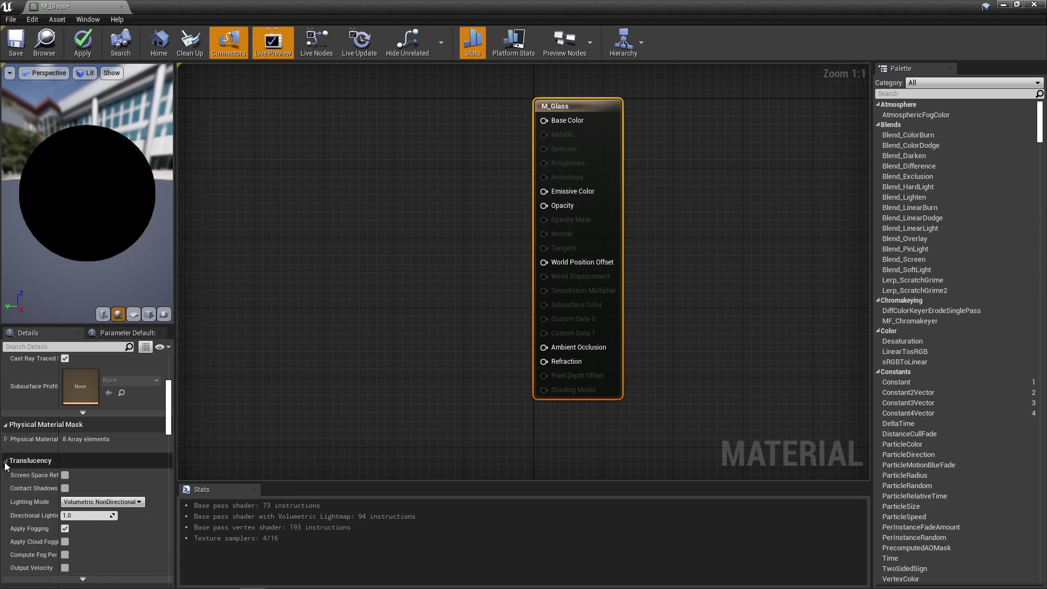
{"action": "scroll", "coordinate": [43, 460], "scroll_direction": "down", "scroll_amount": 1}
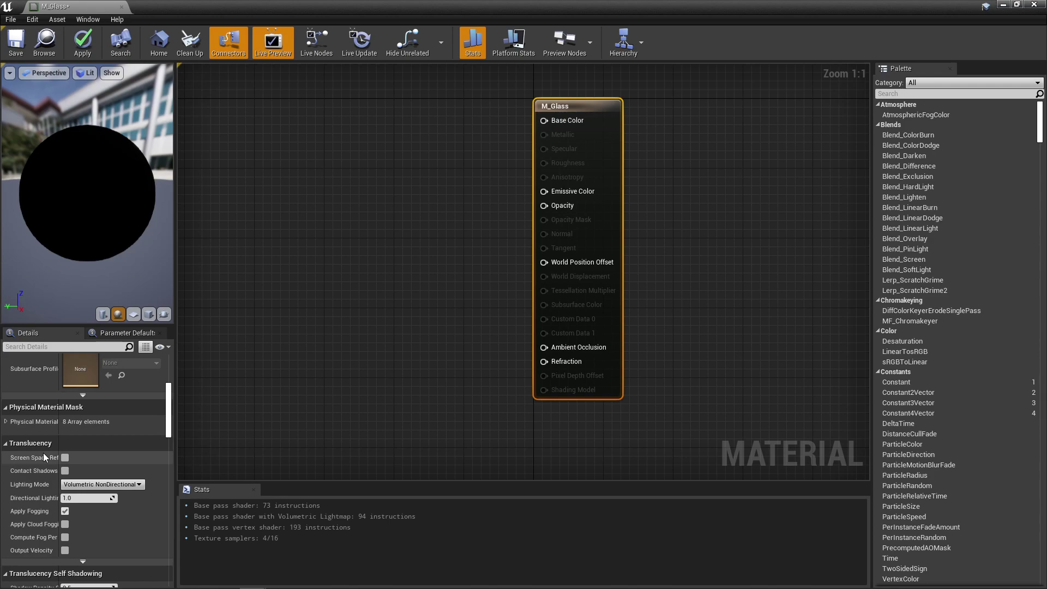
{"action": "scroll", "coordinate": [41, 437], "scroll_direction": "down", "scroll_amount": 1}
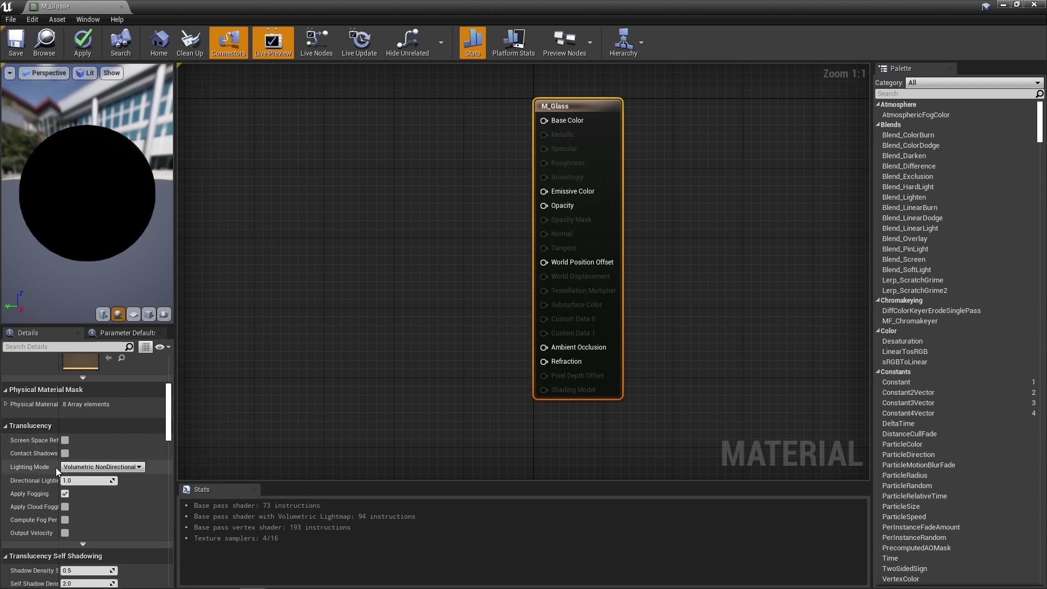
{"action": "left_click", "coordinate": [134, 464]}
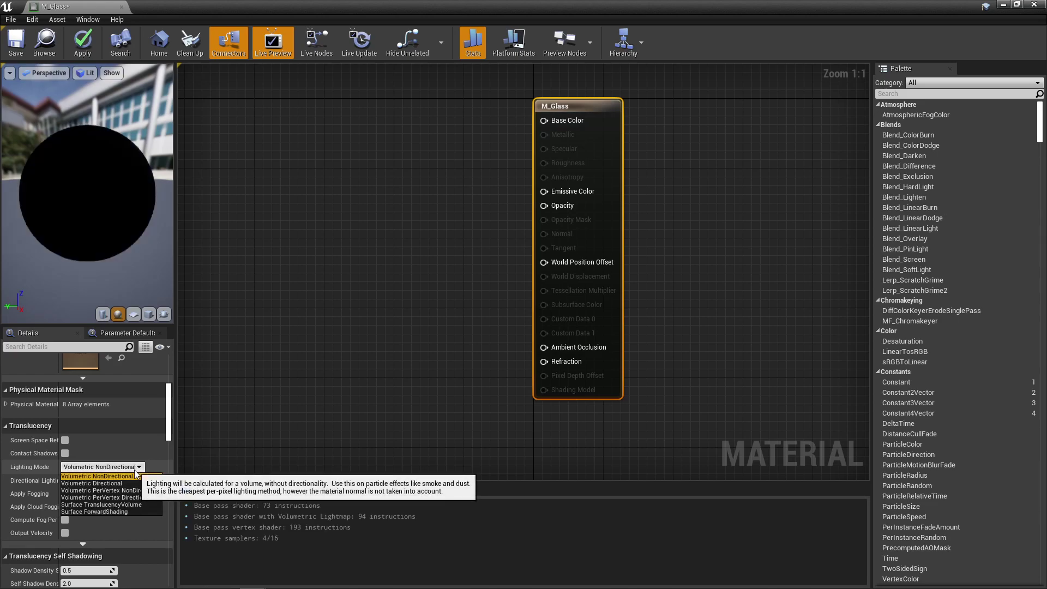
{"action": "left_click", "coordinate": [96, 504]}
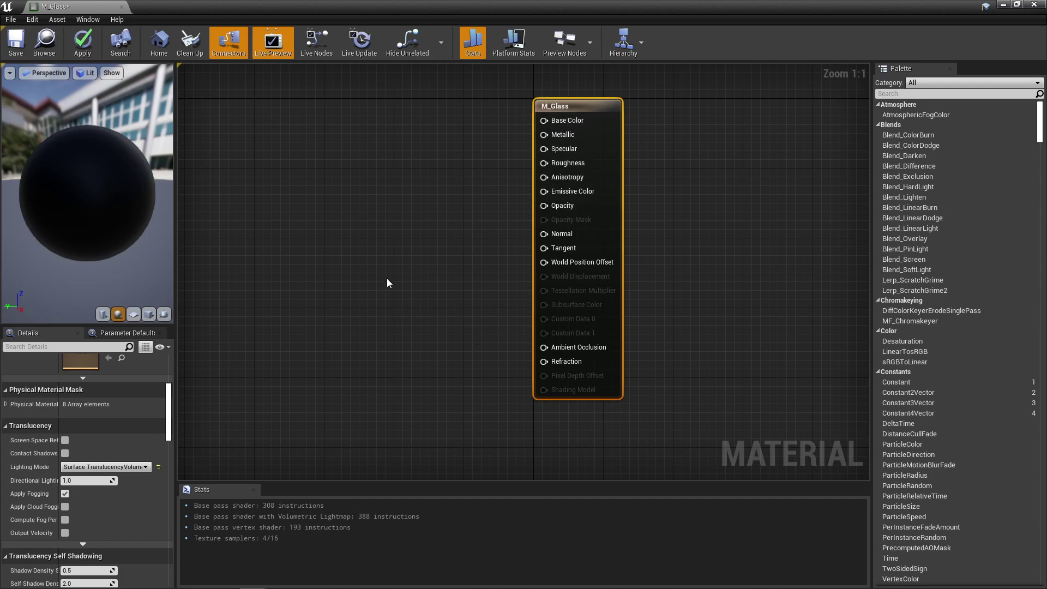
Add a Constant node to the material graph and place it beside the upper inputs of the M_Glass node.
{"action": "right_click_drag", "start_coordinate": [387, 279], "coordinate": [443, 286]}
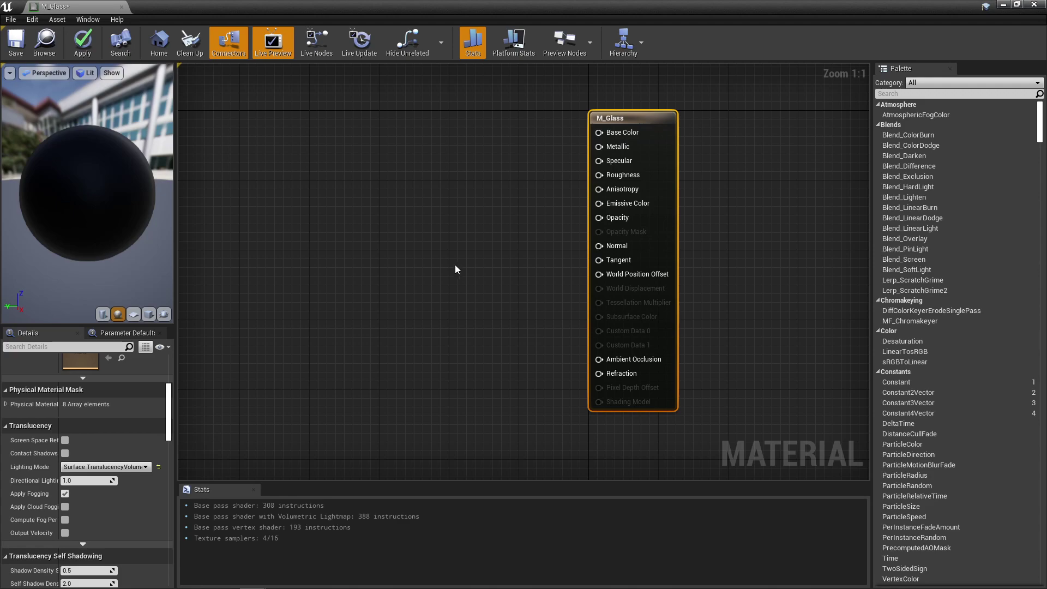
{"action": "right_click", "coordinate": [438, 136]}
{"action": "type", "text": "con"}
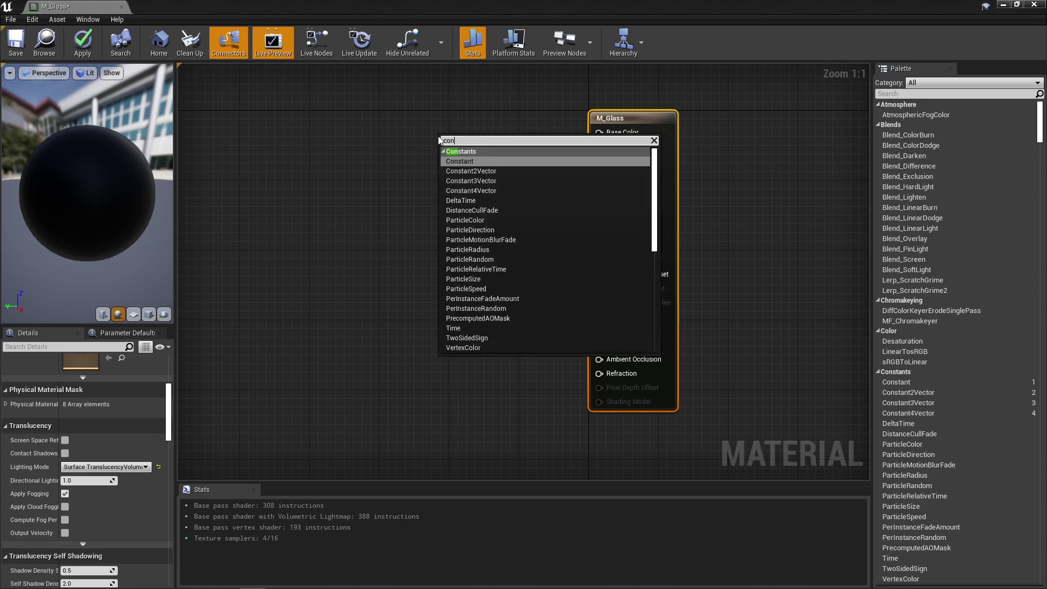
{"action": "left_click", "coordinate": [453, 161]}
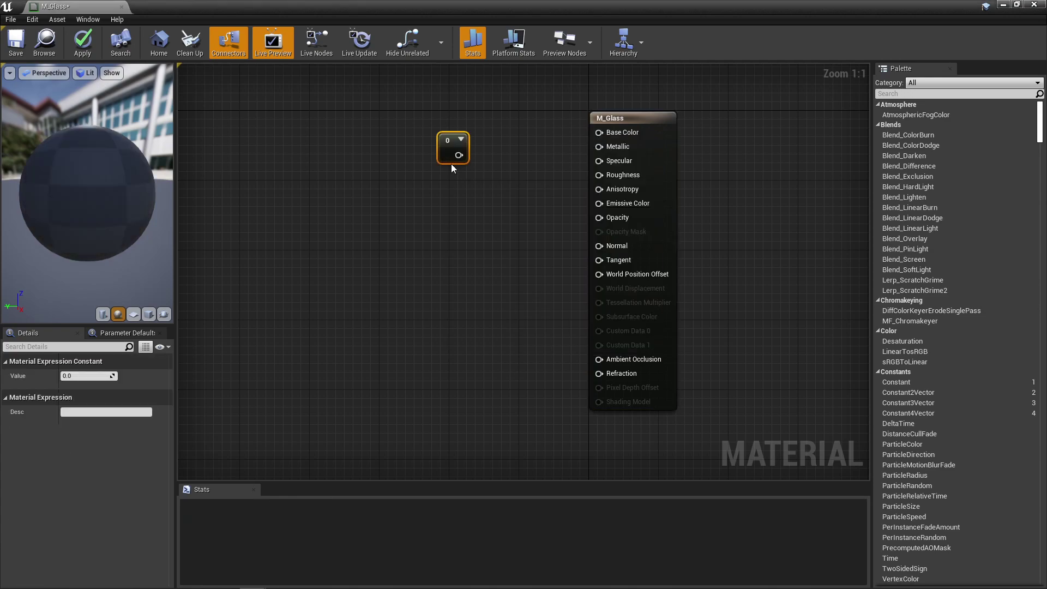
{"action": "left_click_drag", "start_coordinate": [453, 163], "coordinate": [437, 121]}
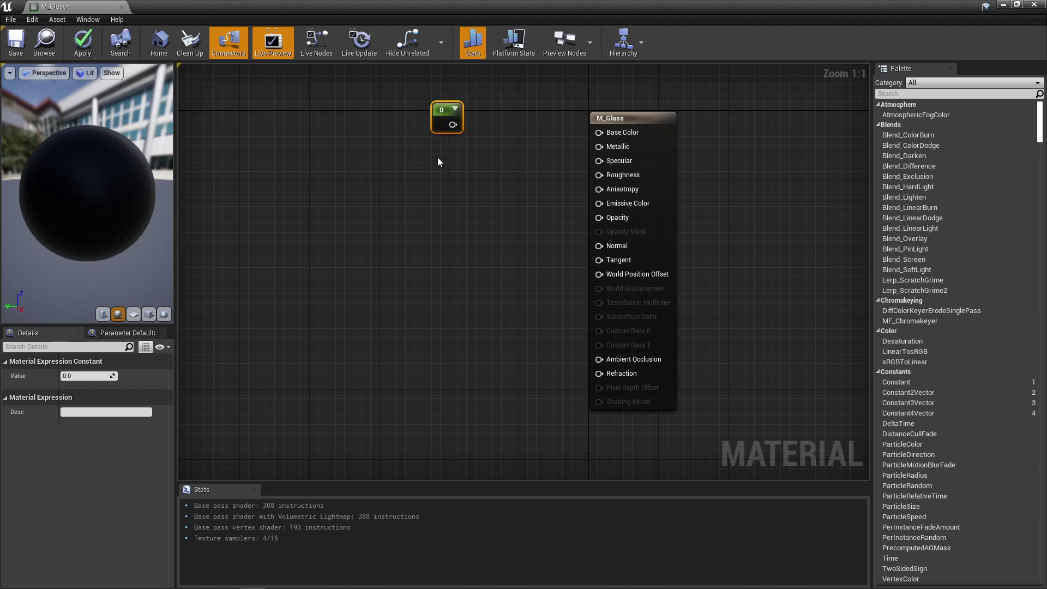
Duplicate the Constant node five times to form a column of six constants beside the M_Glass node.
{"action": "key", "text": "ctrl+d"}
{"action": "key", "text": "ctrl+d"}
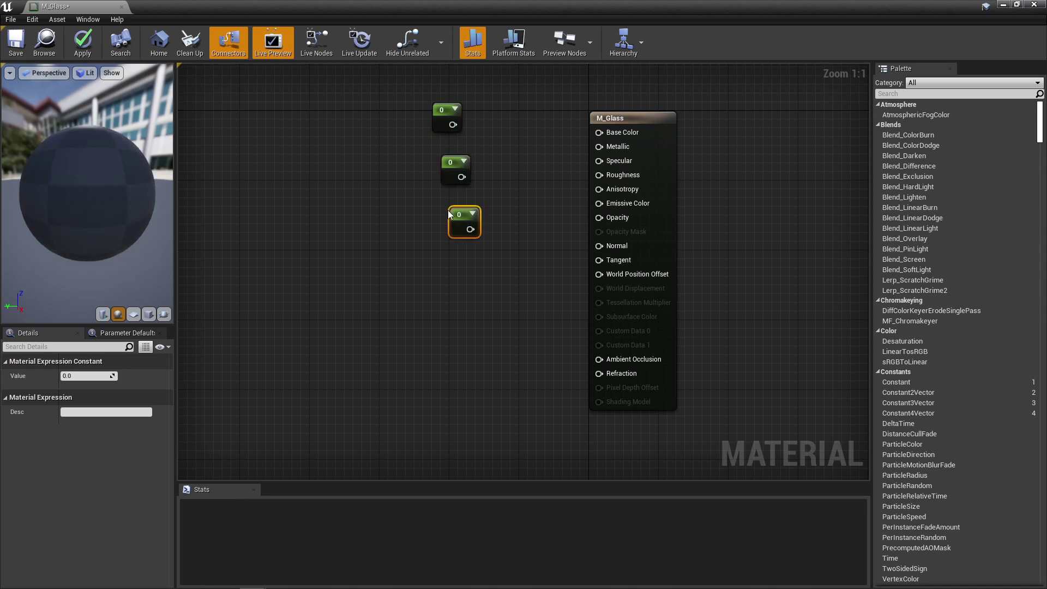
{"action": "key", "text": "ctrl+d"}
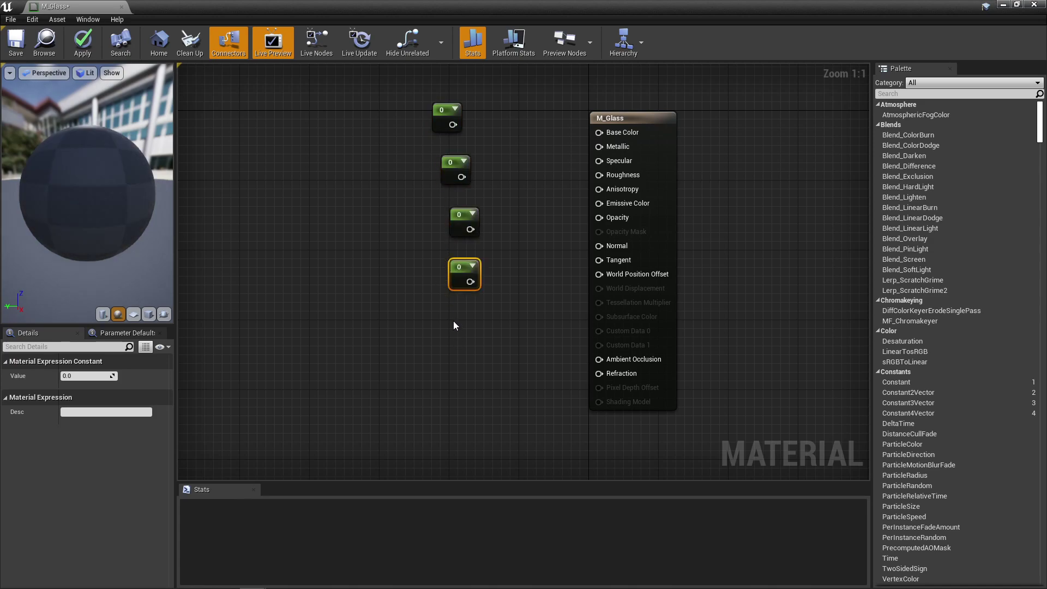
{"action": "key", "text": "ctrl+d"}
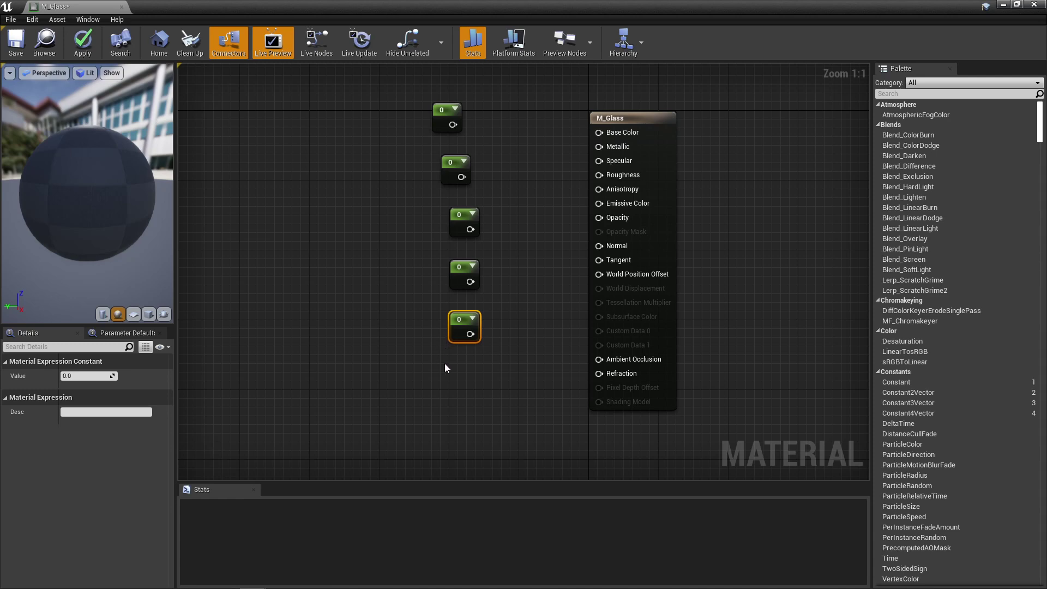
{"action": "key", "text": "ctrl+d"}
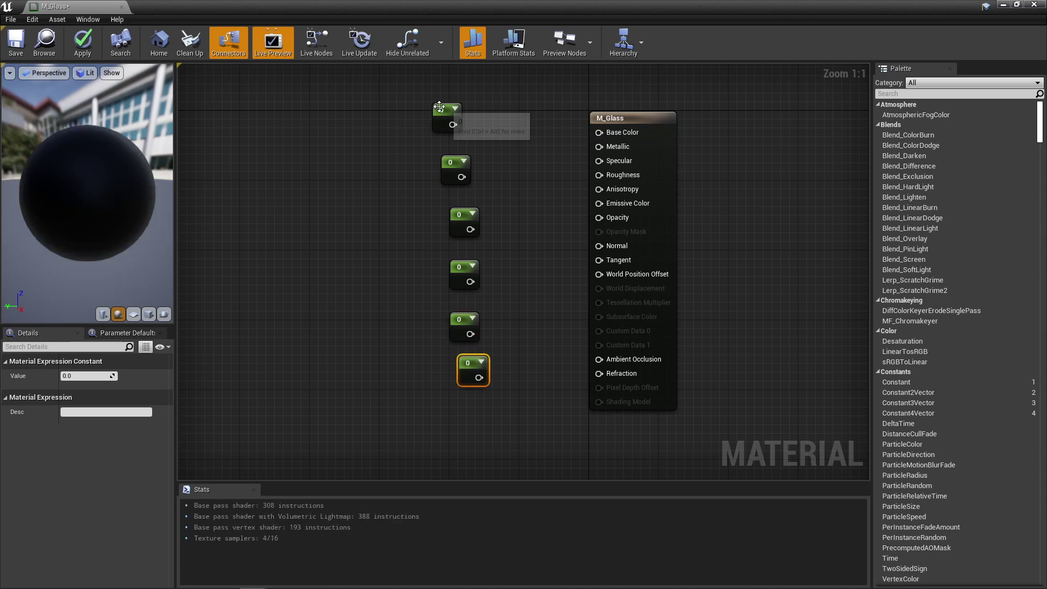
Move the uppermost constant closer to the M_Glass node and connect it to both Base Color and Metallic.
{"action": "left_click_drag", "start_coordinate": [447, 112], "coordinate": [490, 107]}
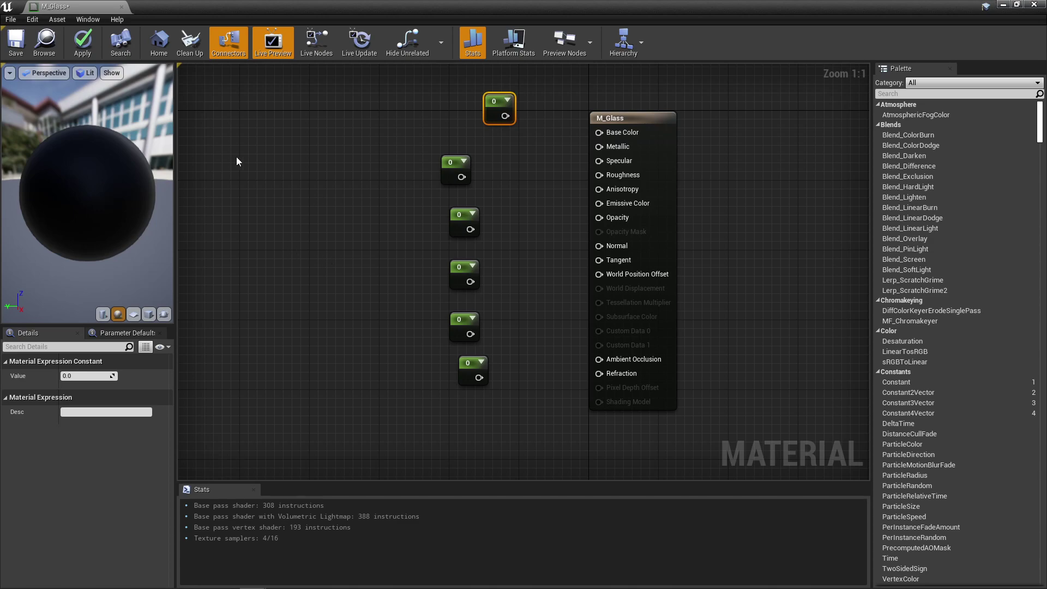
{"action": "left_click_drag", "start_coordinate": [505, 116], "coordinate": [599, 132]}
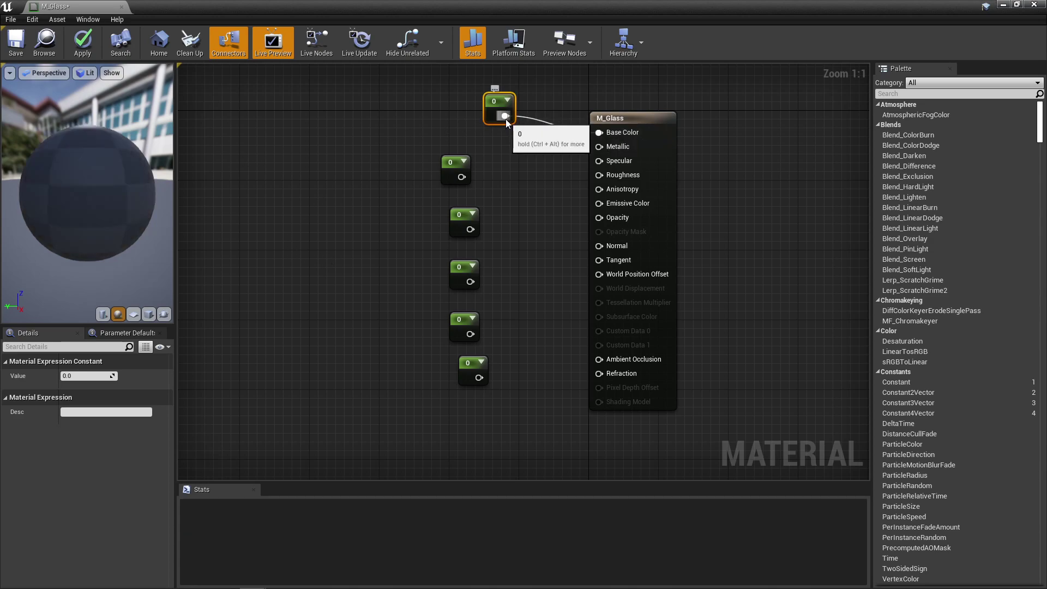
{"action": "left_click_drag", "start_coordinate": [505, 116], "coordinate": [599, 147]}
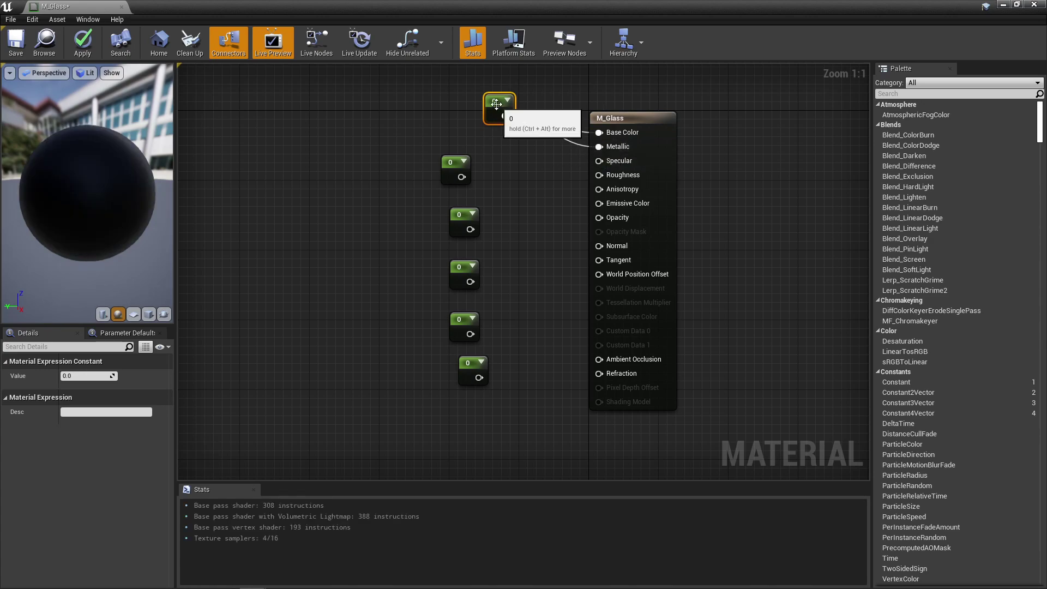
{"action": "left_click_drag", "start_coordinate": [505, 115], "coordinate": [618, 138]}
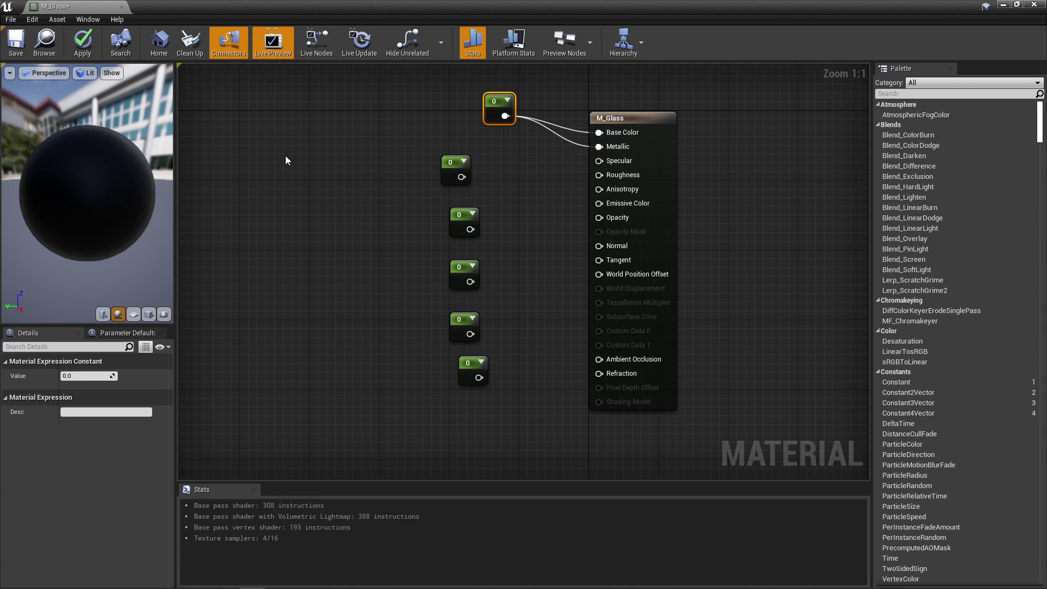
Set the value of the constant feeding Base Color and Metallic to 1.
{"action": "left_click", "coordinate": [74, 376]}
{"action": "type", "text": "1"}
{"action": "key", "text": "Return"}
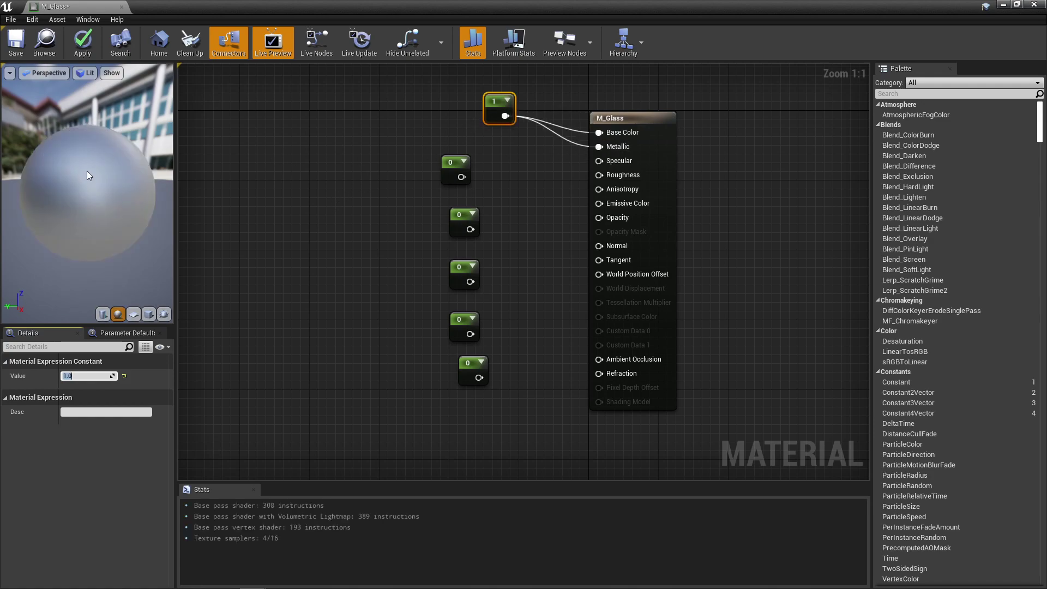
{"action": "left_click_drag", "start_coordinate": [570, 137], "coordinate": [599, 146]}
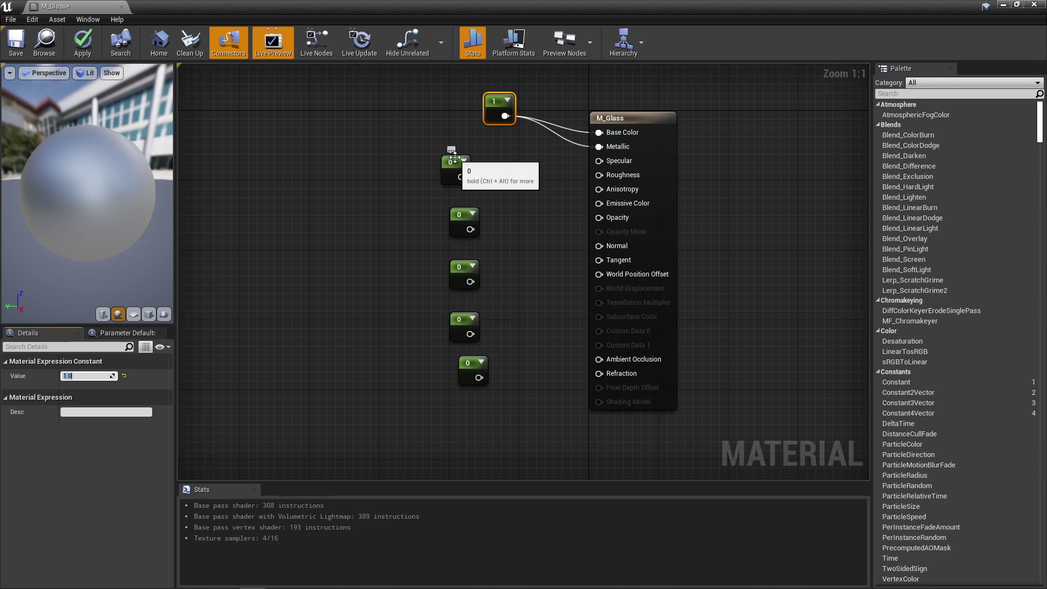
Move the second constant beneath the first, connect it to Specular, and set its value to 0.5.
{"action": "left_click_drag", "start_coordinate": [454, 158], "coordinate": [483, 140]}
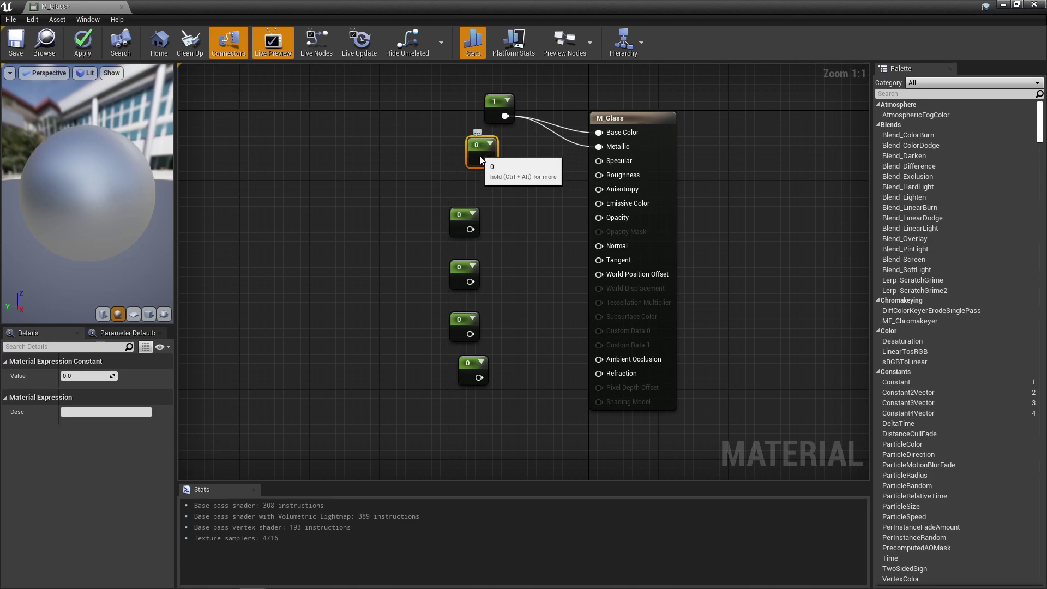
{"action": "left_click_drag", "start_coordinate": [487, 159], "coordinate": [599, 162]}
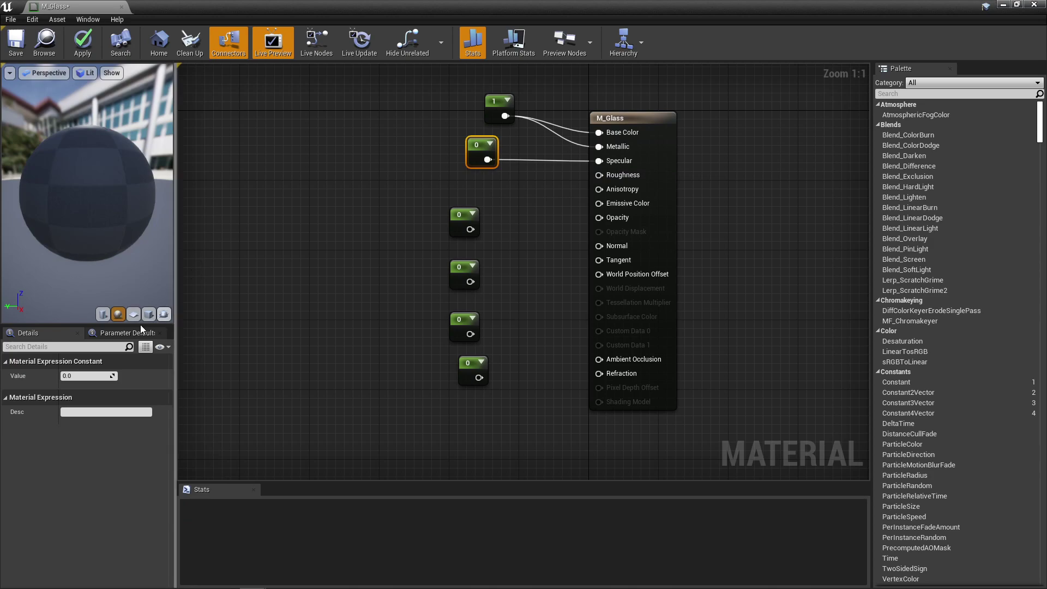
{"action": "left_click", "coordinate": [78, 375]}
{"action": "key", "text": "BackSpace"}
{"action": "type", "text": ".5"}
{"action": "key", "text": "Return"}
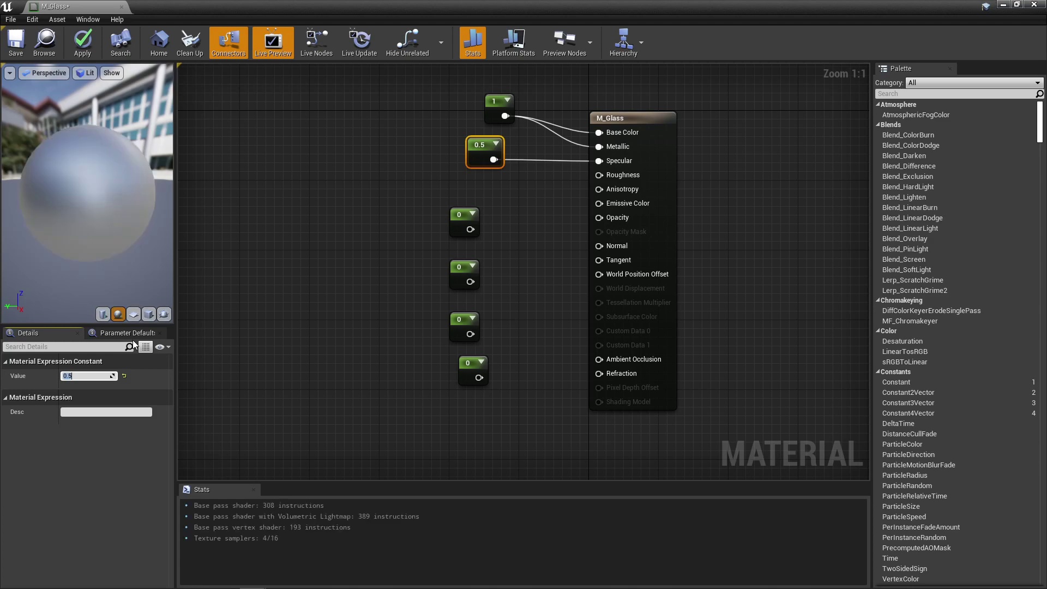
Convert the 0.5 constant feeding Specular into a parameter named Specular and shift it slightly closer to the constant above.
{"action": "right_click", "coordinate": [471, 152]}
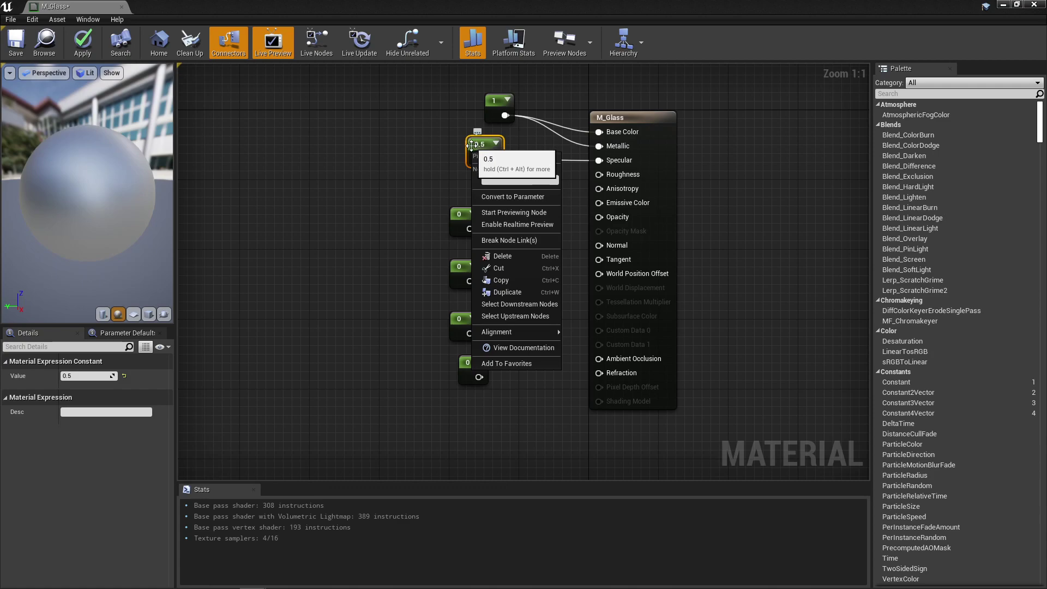
{"action": "left_click", "coordinate": [501, 197]}
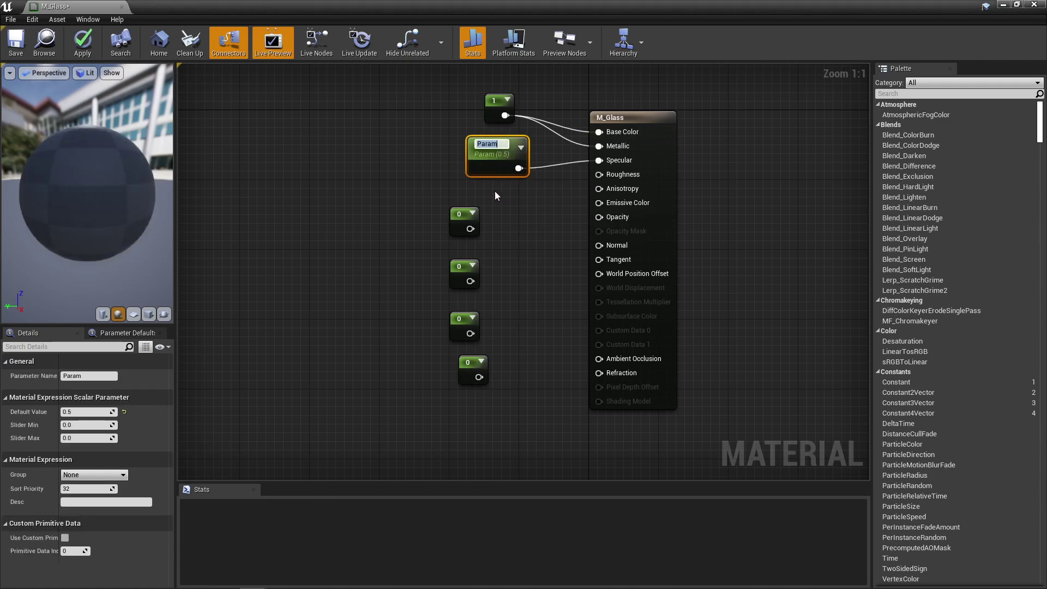
{"action": "type", "text": "Spe"}
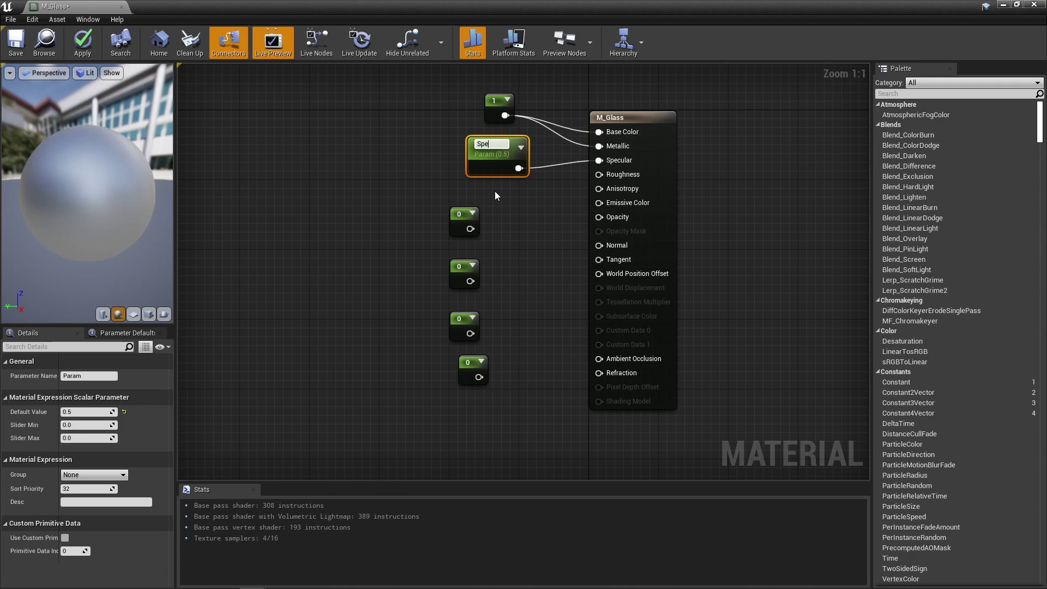
{"action": "type", "text": "cular"}
{"action": "key", "text": "Return"}
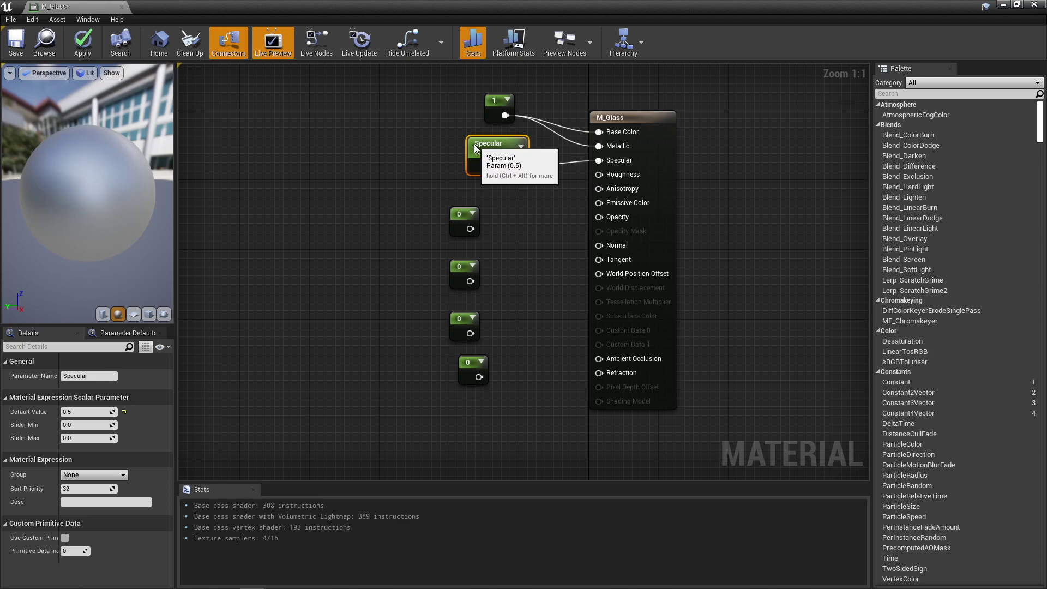
{"action": "left_click_drag", "start_coordinate": [479, 148], "coordinate": [470, 139]}
Connect the next constant to Roughness, convert it to a parameter named Roughness, and align it beneath the Specular parameter.
{"action": "left_click_drag", "start_coordinate": [451, 214], "coordinate": [598, 180]}
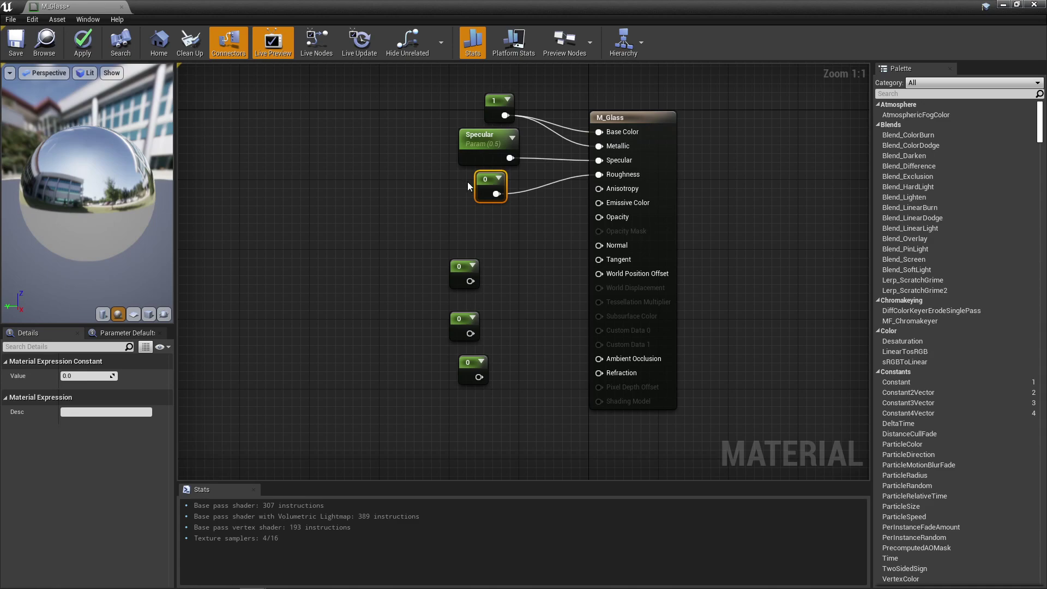
{"action": "right_click", "coordinate": [481, 180]}
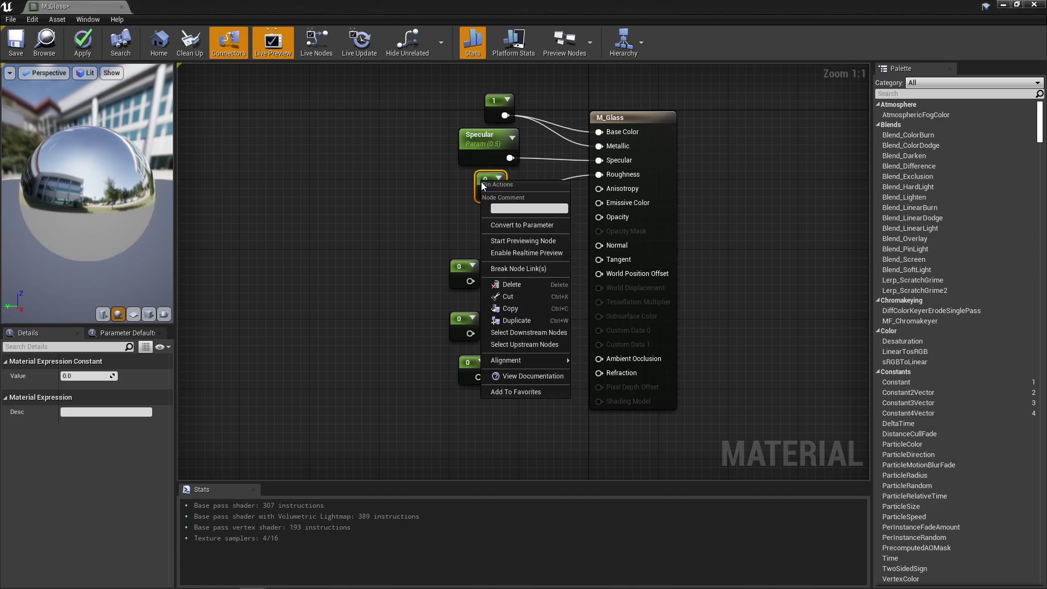
{"action": "left_click", "coordinate": [506, 225]}
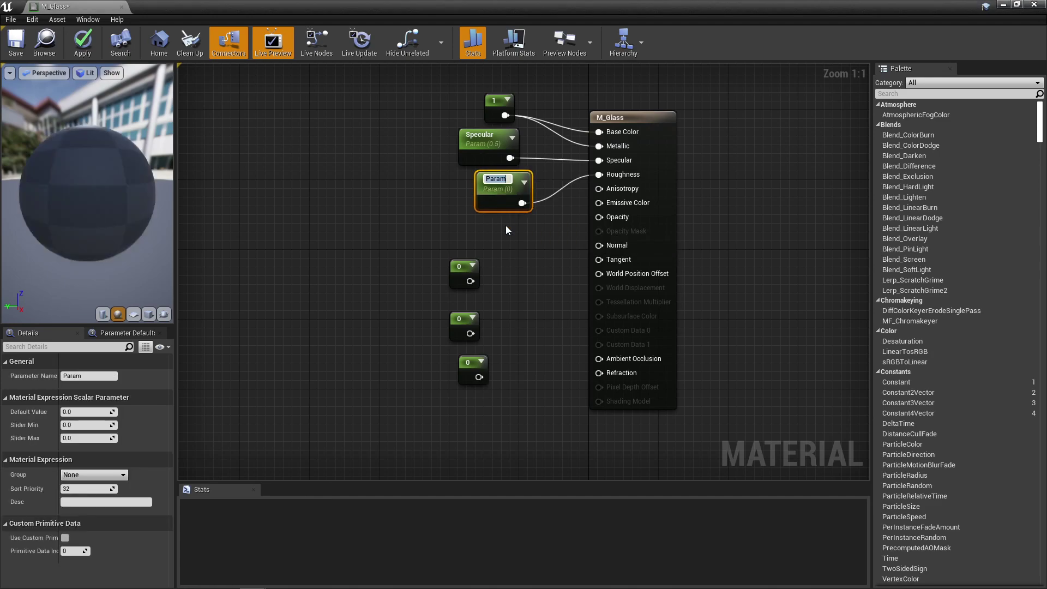
{"action": "type", "text": "Roughness"}
{"action": "key", "text": "Return"}
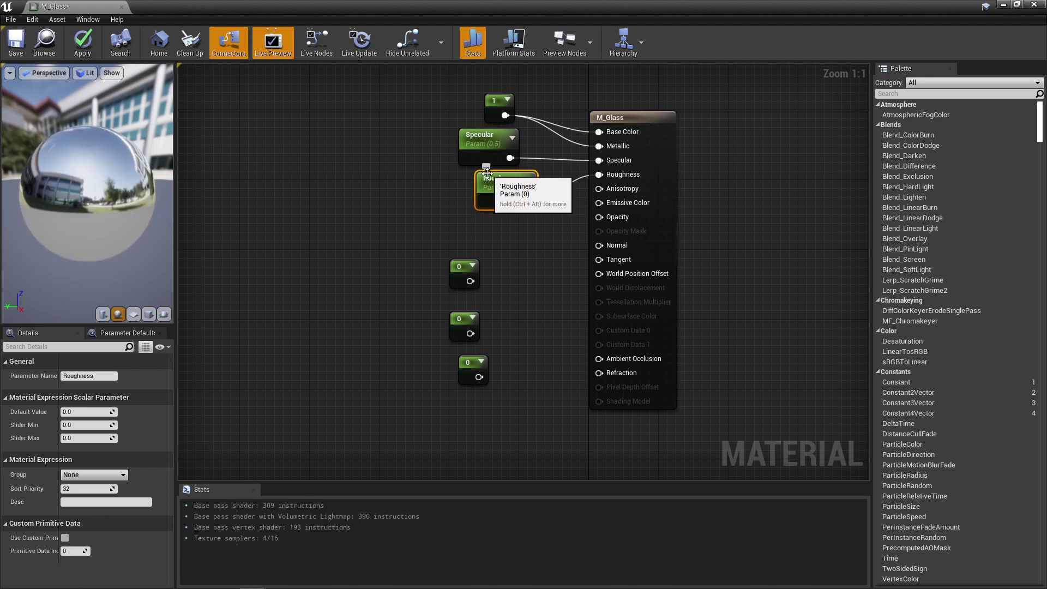
{"action": "left_click_drag", "start_coordinate": [485, 182], "coordinate": [468, 181]}
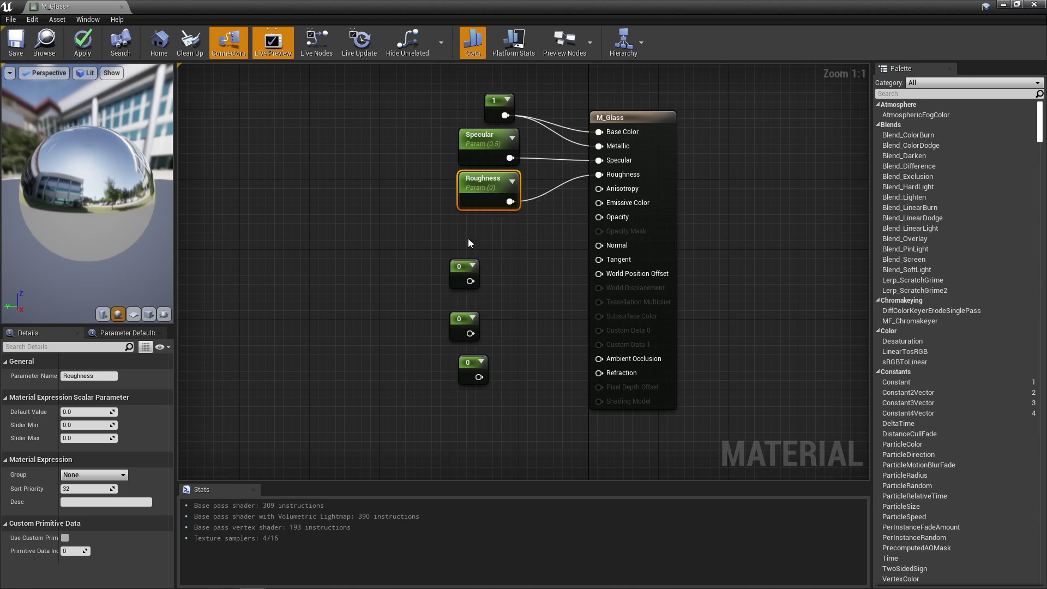
Move the next free constant beneath the Roughness parameter, connect it to Opacity, and set its value to 0.5.
{"action": "left_click_drag", "start_coordinate": [465, 270], "coordinate": [598, 218]}
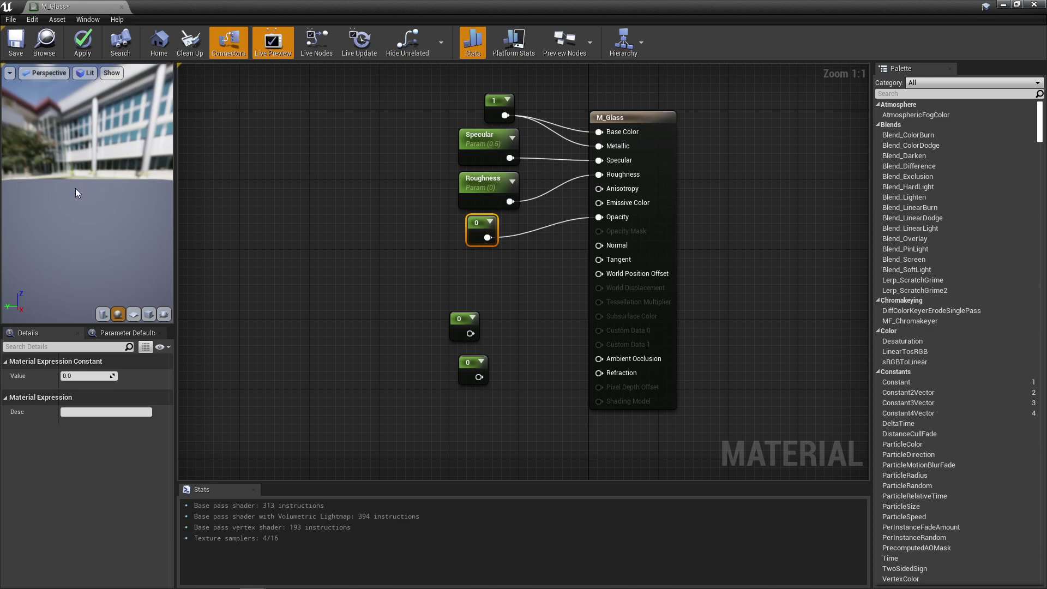
{"action": "left_click", "coordinate": [88, 372]}
{"action": "type", "text": "0.5"}
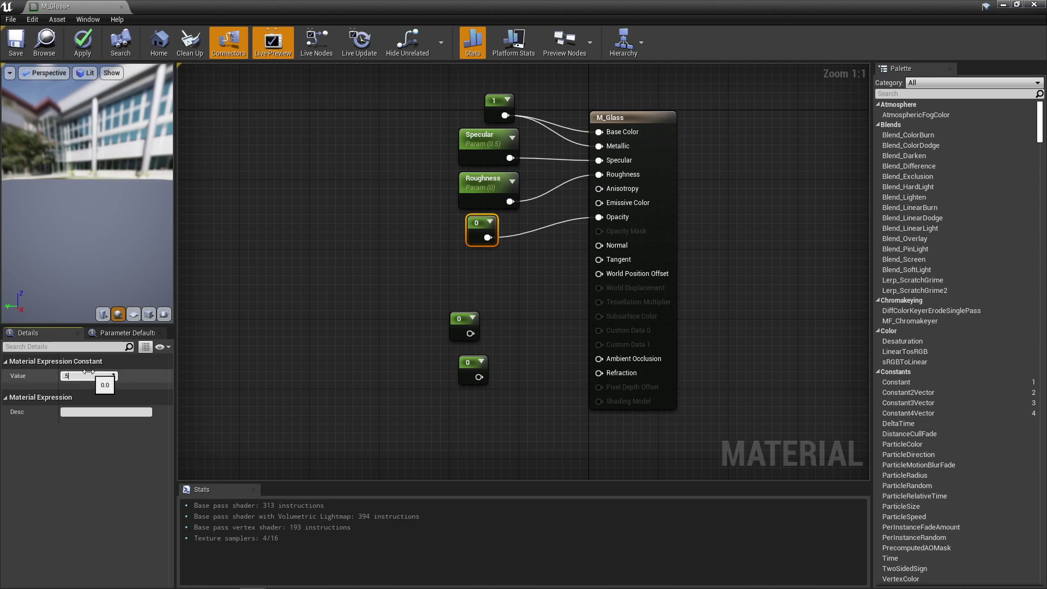
{"action": "key", "text": "Return"}
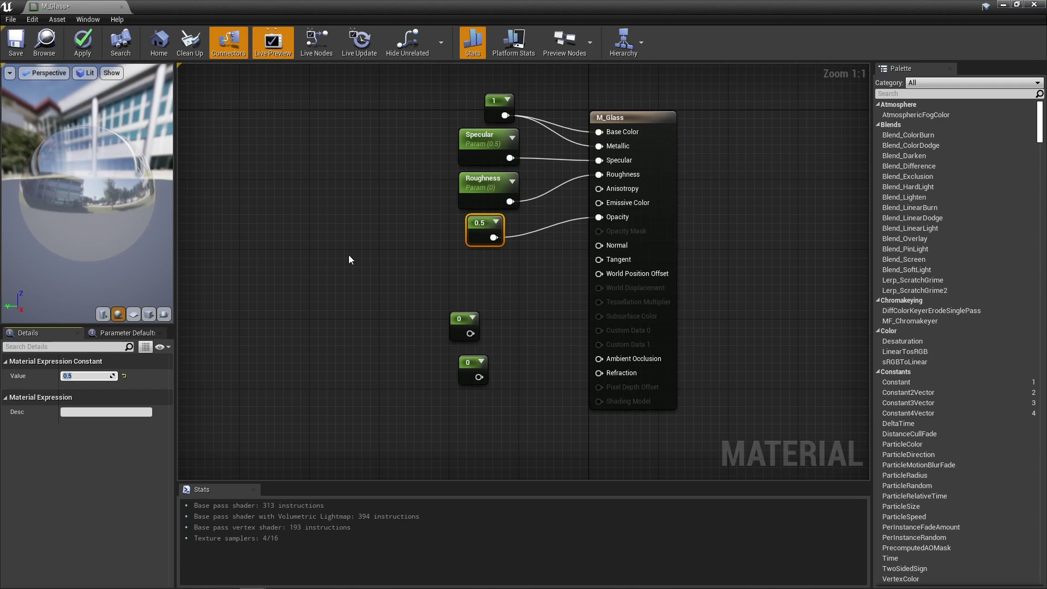
Convert the constant feeding Opacity into a parameter named Opacity and align it beneath the Roughness parameter.
{"action": "right_click", "coordinate": [479, 224]}
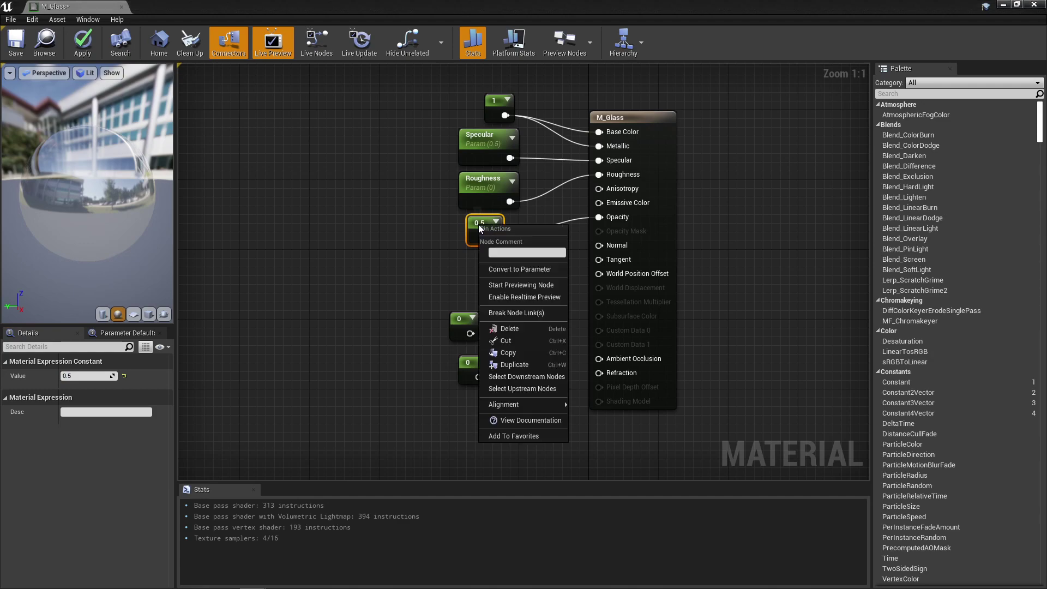
{"action": "left_click", "coordinate": [504, 268]}
{"action": "type", "text": "Opacity"}
{"action": "key", "text": "Return"}
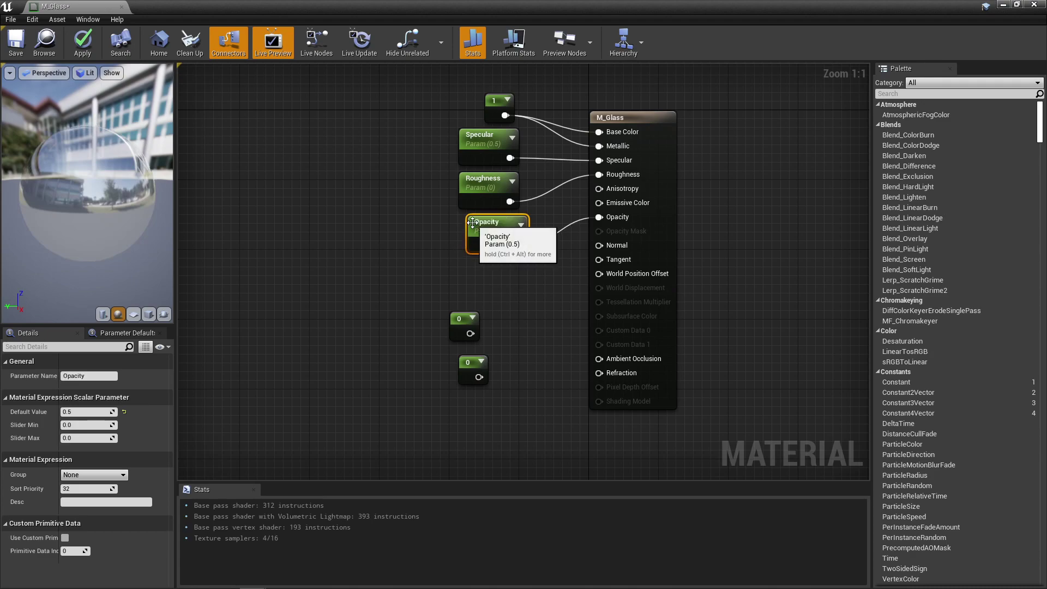
{"action": "left_click_drag", "start_coordinate": [481, 237], "coordinate": [472, 237]}
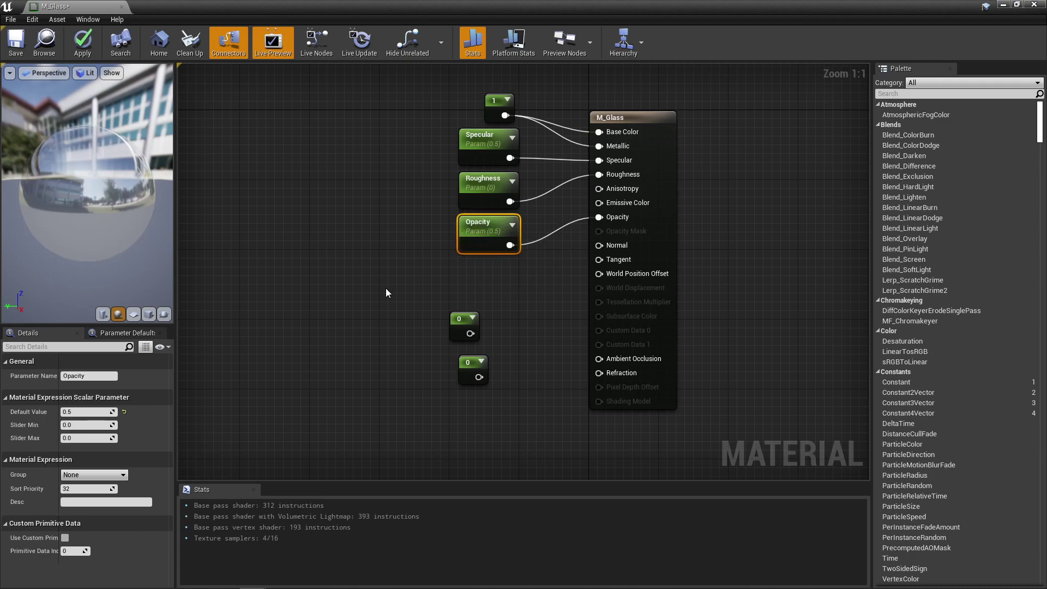
Move the two unconnected constants farther away from the M_Glass node and set the upper one's value to 1.
{"action": "left_click_drag", "start_coordinate": [456, 316], "coordinate": [368, 281]}
{"action": "left_click_drag", "start_coordinate": [464, 362], "coordinate": [369, 332]}
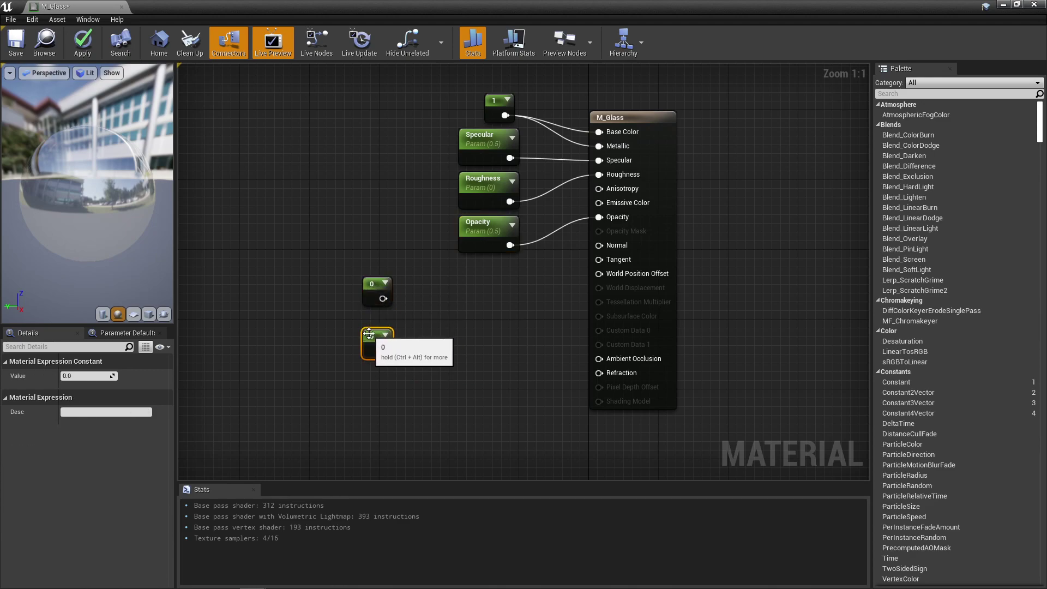
{"action": "left_click", "coordinate": [371, 283]}
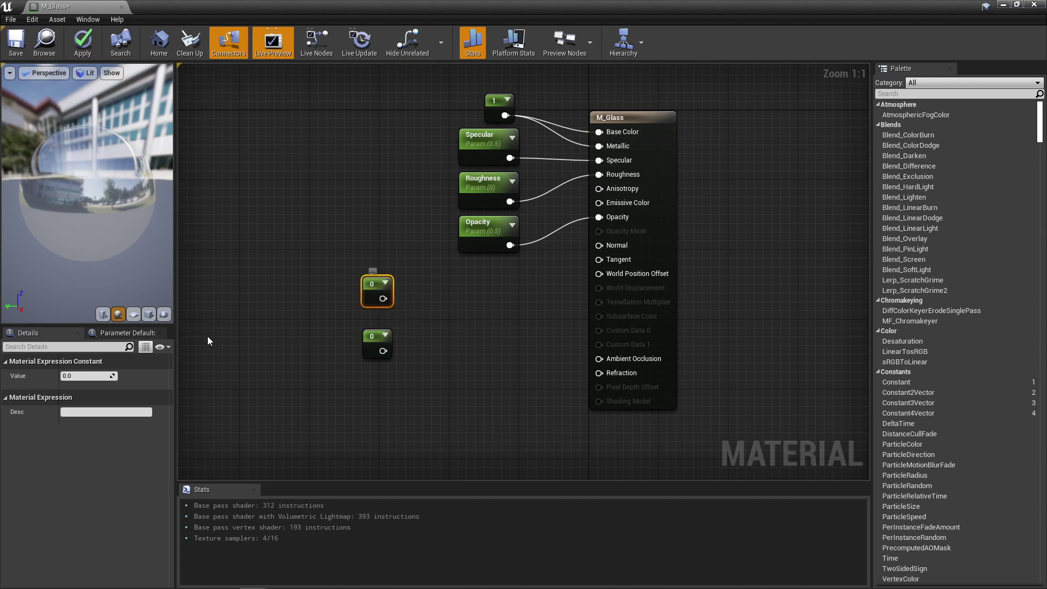
{"action": "left_click", "coordinate": [74, 375]}
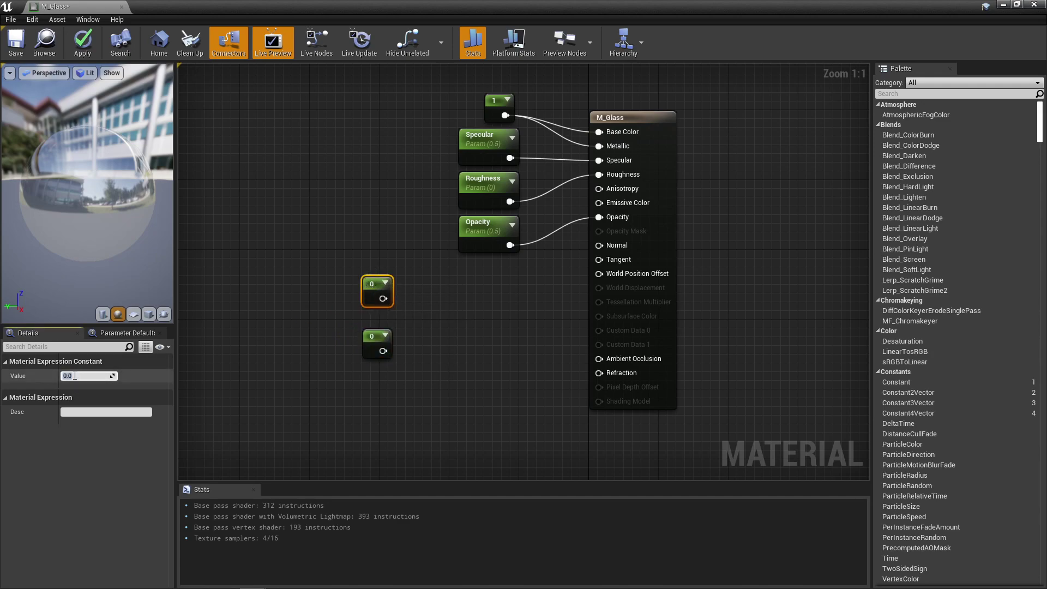
{"action": "type", "text": "1"}
{"action": "key", "text": "Return"}
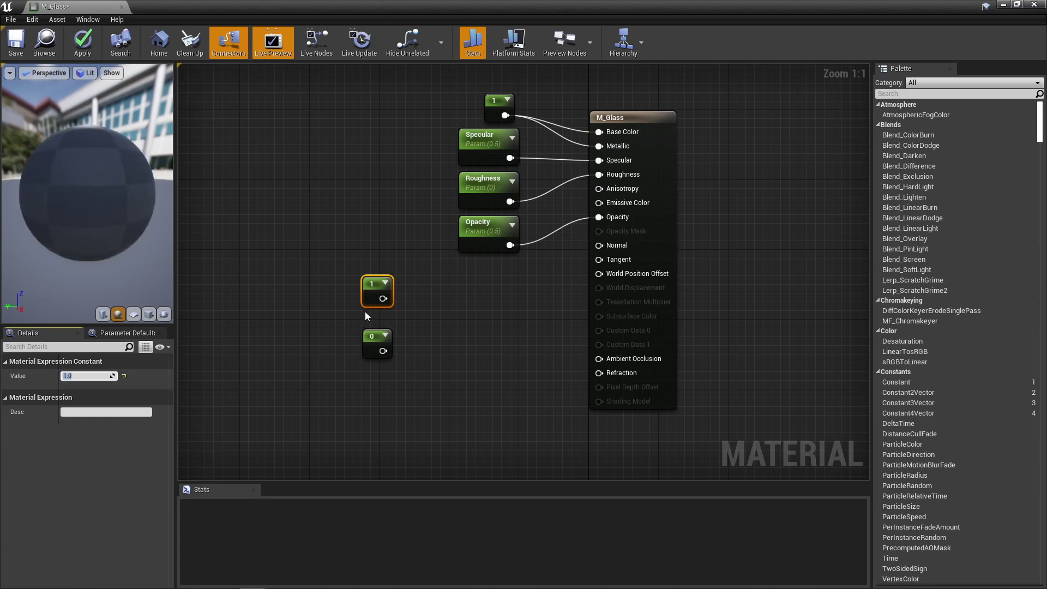
Set the value of the lower unconnected constant to 1.33.
{"action": "left_click", "coordinate": [377, 341]}
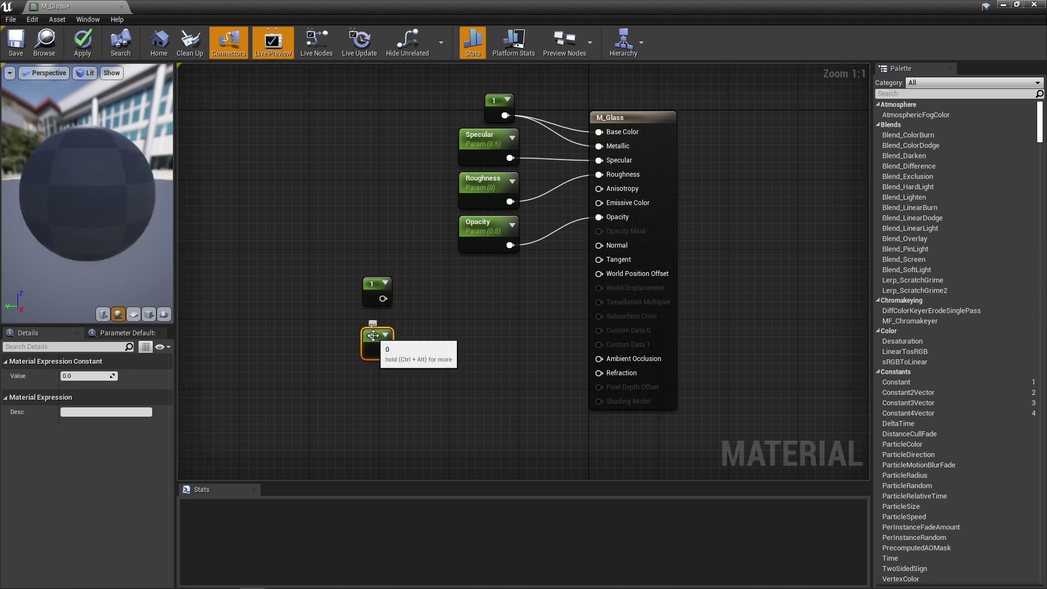
{"action": "left_click", "coordinate": [77, 376]}
{"action": "type", "text": "1.33"}
{"action": "key", "text": "Return"}
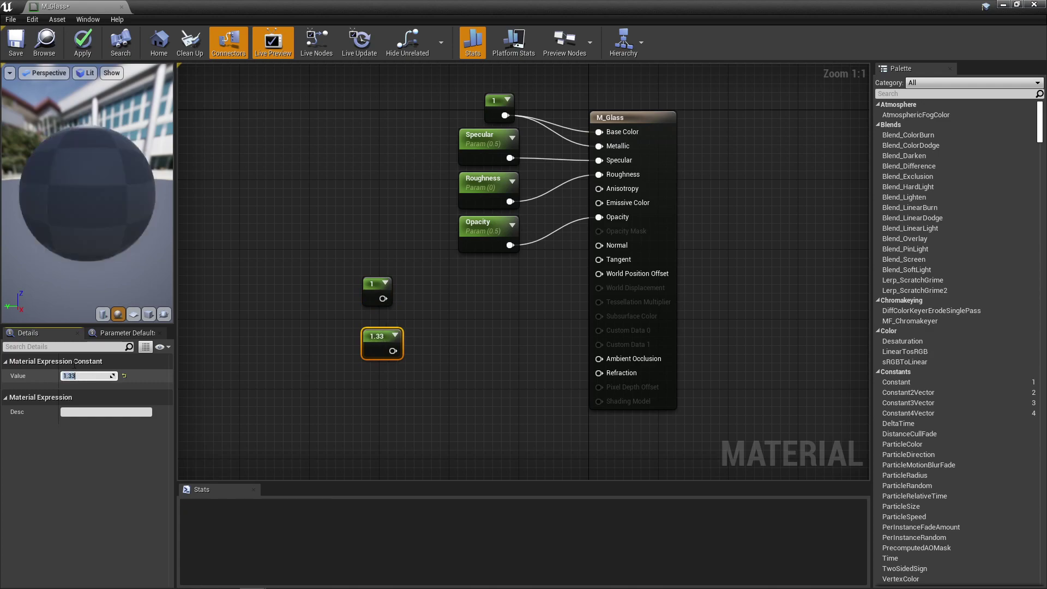
Convert the 1.33 constant into a parameter named IOR and place it just beneath the unconnected constant of 1.
{"action": "right_click", "coordinate": [369, 339]}
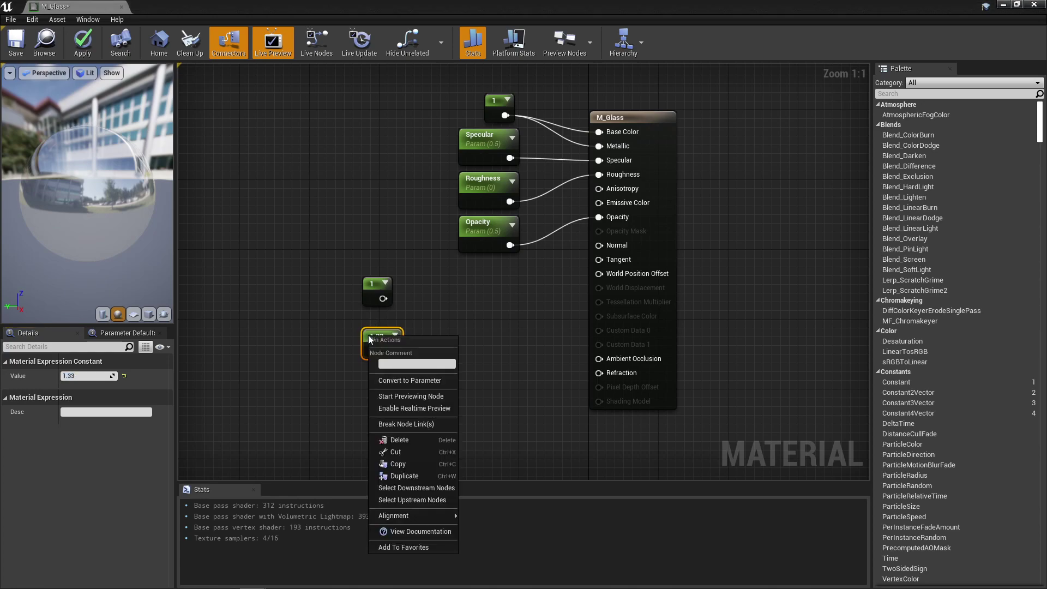
{"action": "left_click", "coordinate": [381, 384]}
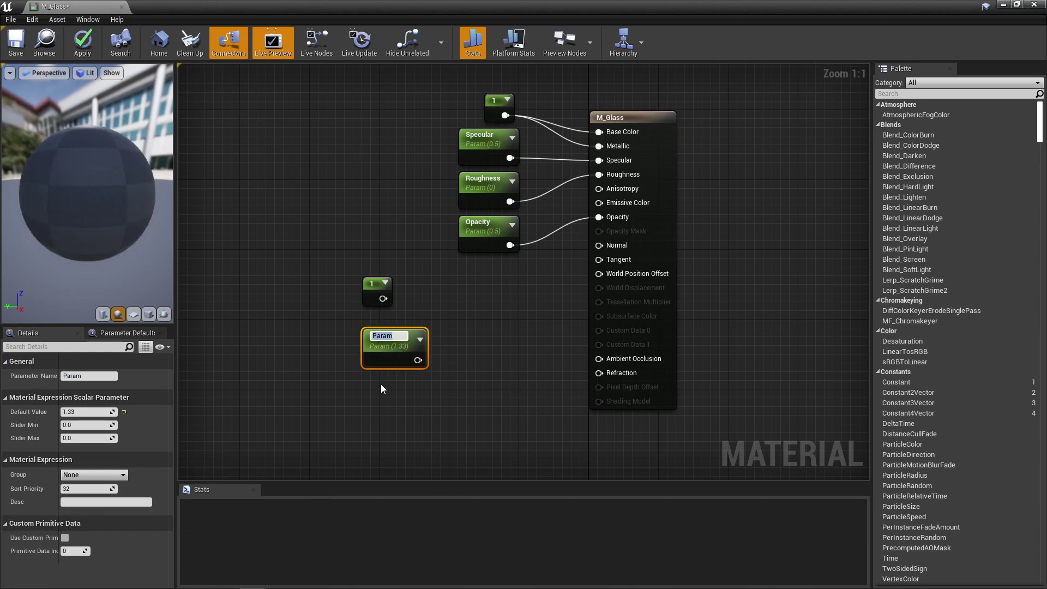
{"action": "type", "text": "IOR"}
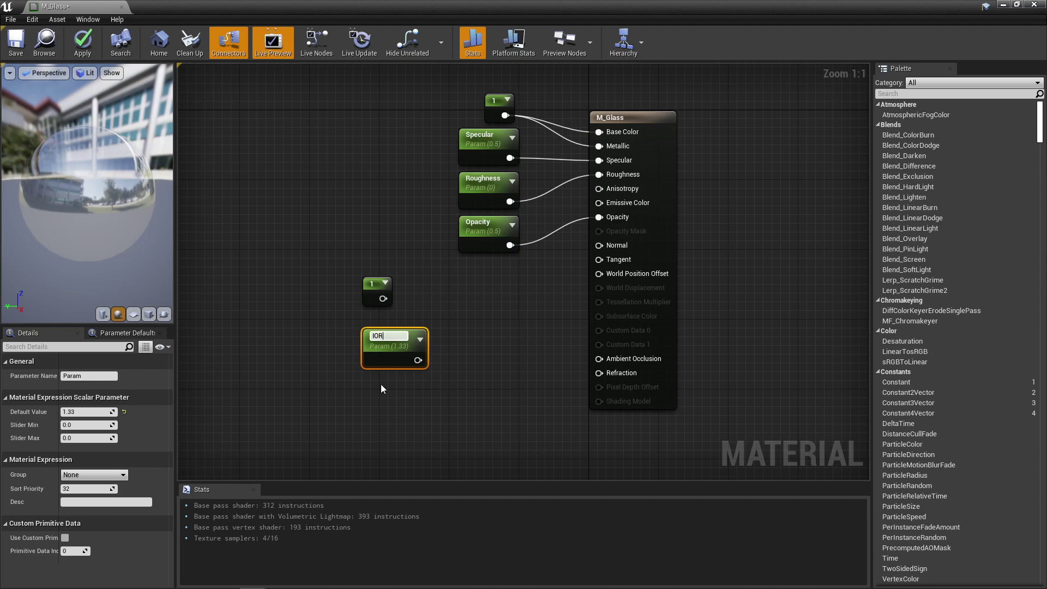
{"action": "key", "text": "Return"}
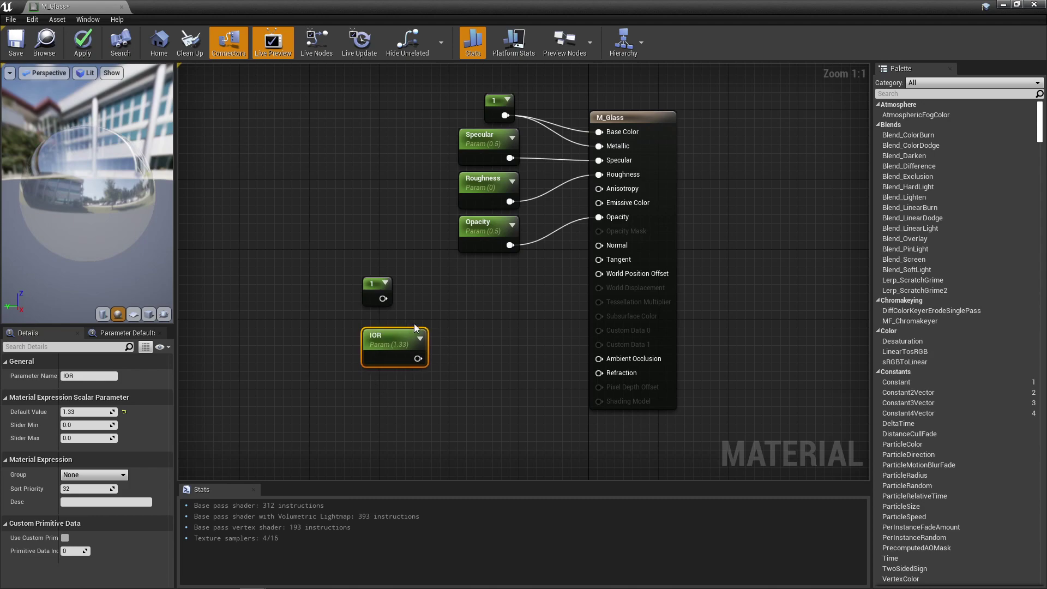
{"action": "left_click_drag", "start_coordinate": [387, 330], "coordinate": [355, 323]}
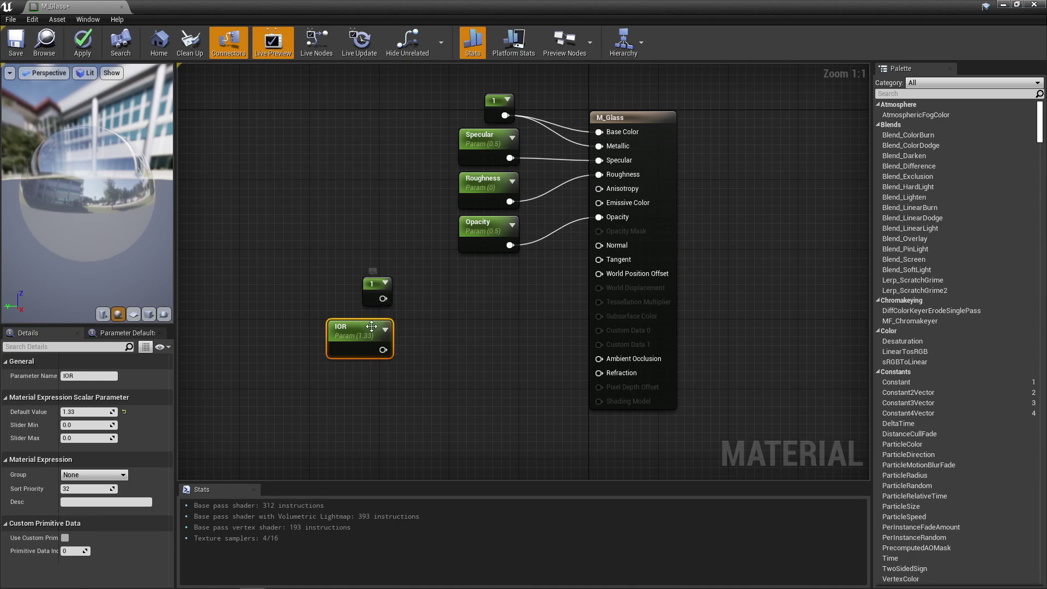
Add a LinearInterpolate node beside the IOR parameter, connecting the constant of 1 to A and IOR to B.
{"action": "right_click", "coordinate": [447, 311]}
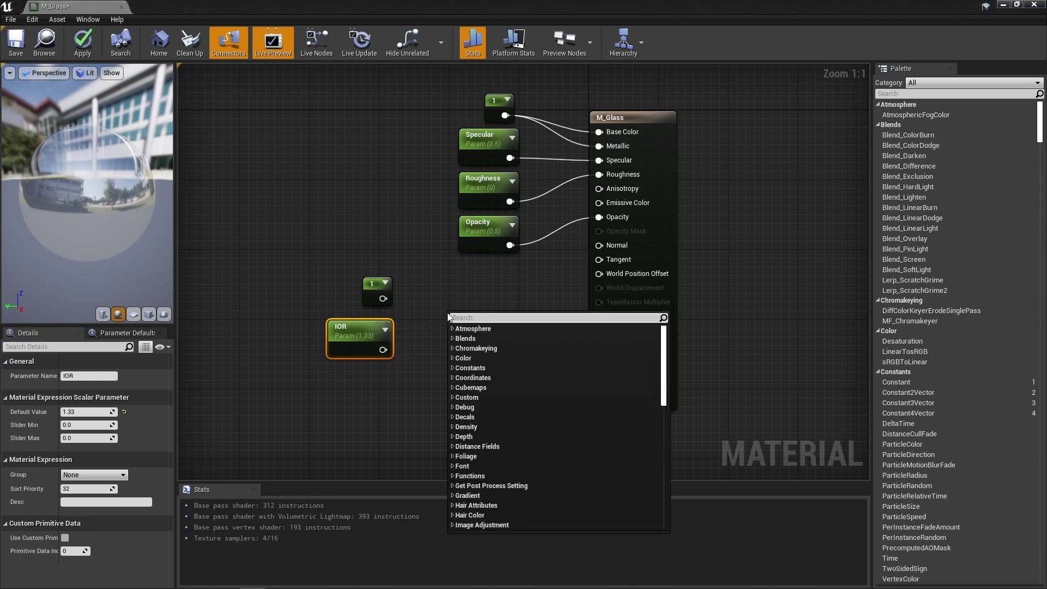
{"action": "type", "text": "lerp"}
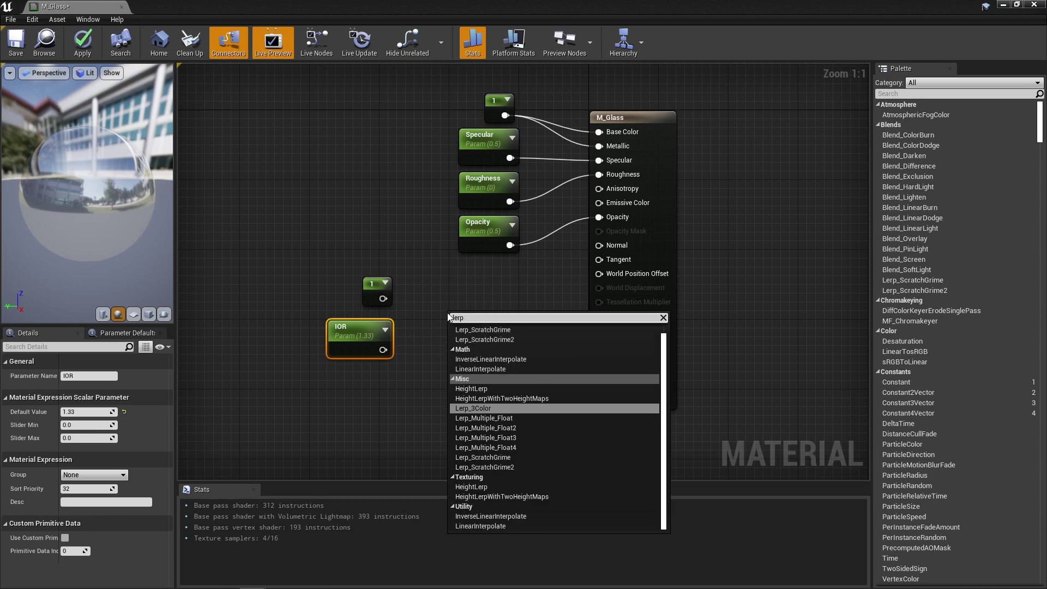
{"action": "left_click", "coordinate": [481, 369]}
{"action": "left_click_drag", "start_coordinate": [469, 325], "coordinate": [463, 318]}
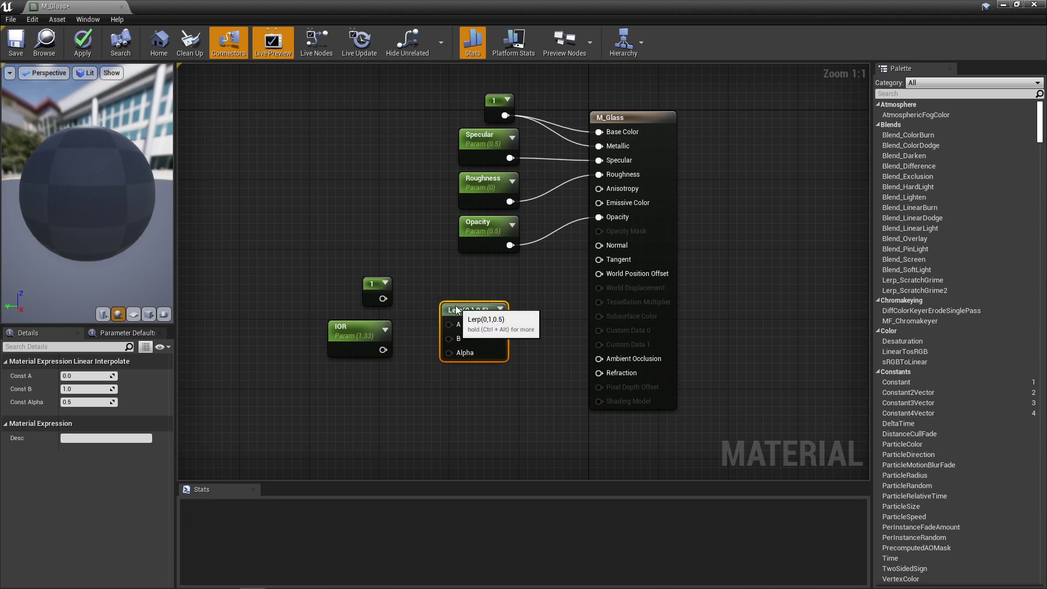
{"action": "left_click_drag", "start_coordinate": [383, 299], "coordinate": [449, 325]}
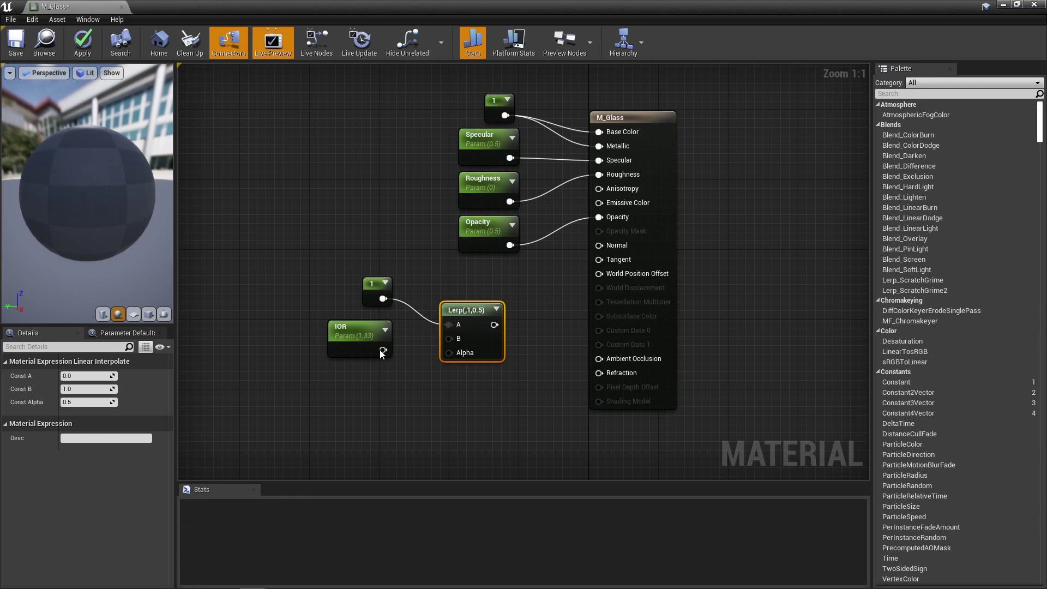
{"action": "left_click_drag", "start_coordinate": [383, 349], "coordinate": [450, 339]}
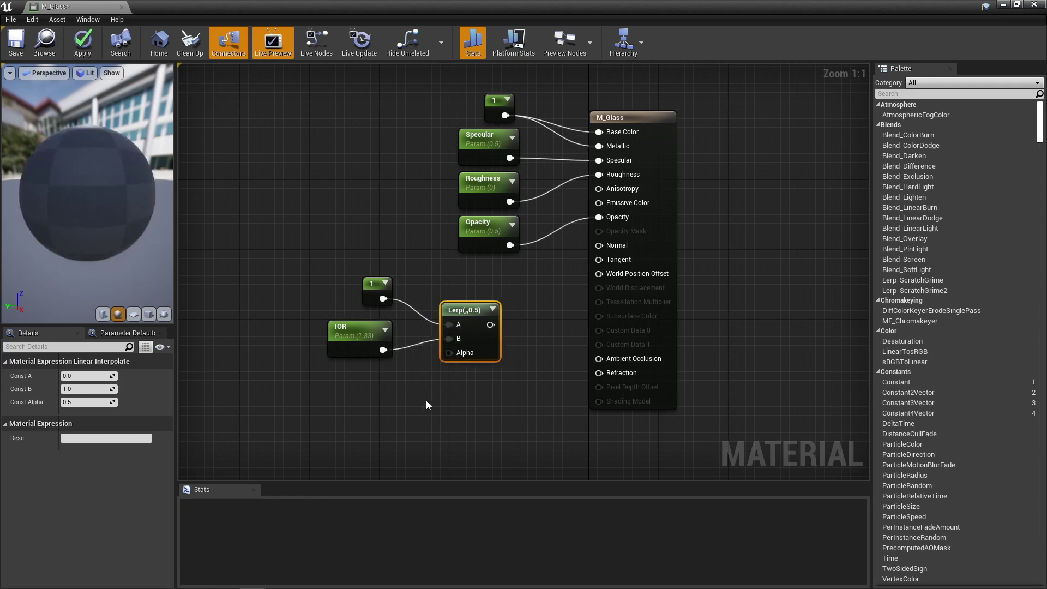
Add a Fresnel node beneath the IOR parameter and connect its output to the Lerp node's Alpha.
{"action": "right_click", "coordinate": [389, 408]}
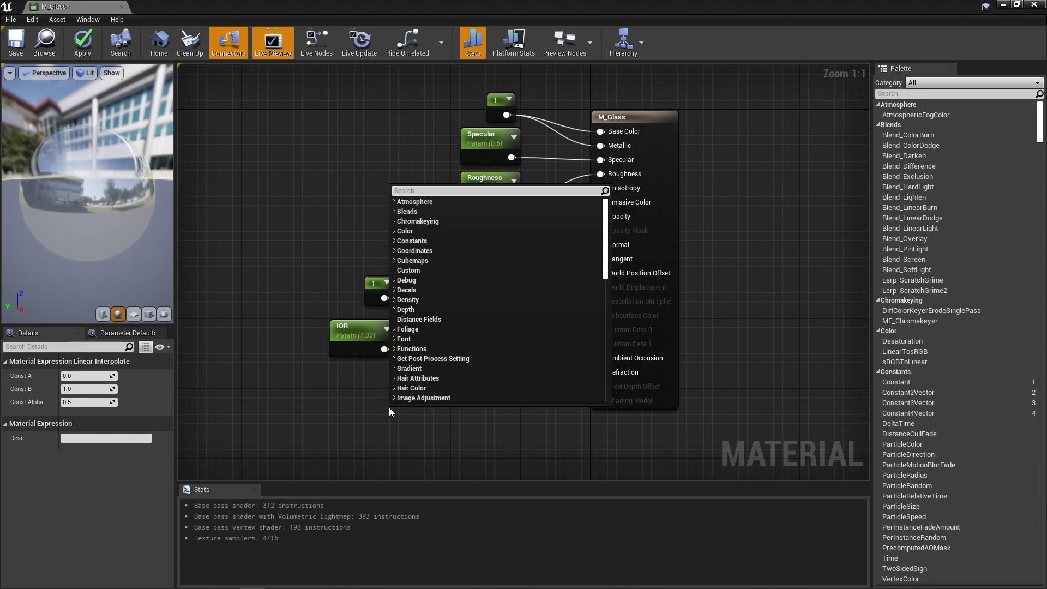
{"action": "type", "text": "fres"}
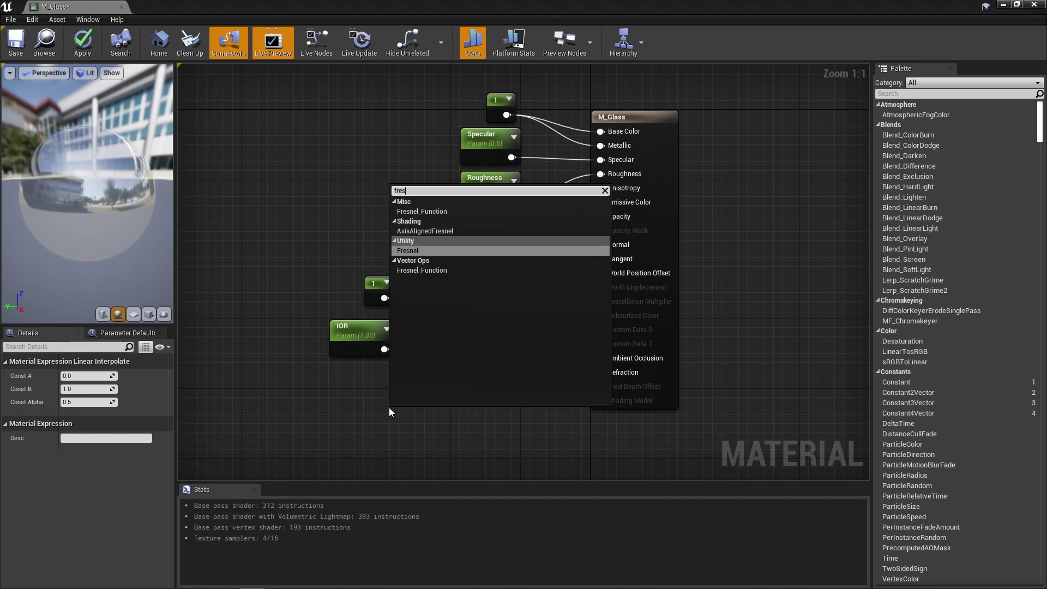
{"action": "left_click", "coordinate": [402, 251]}
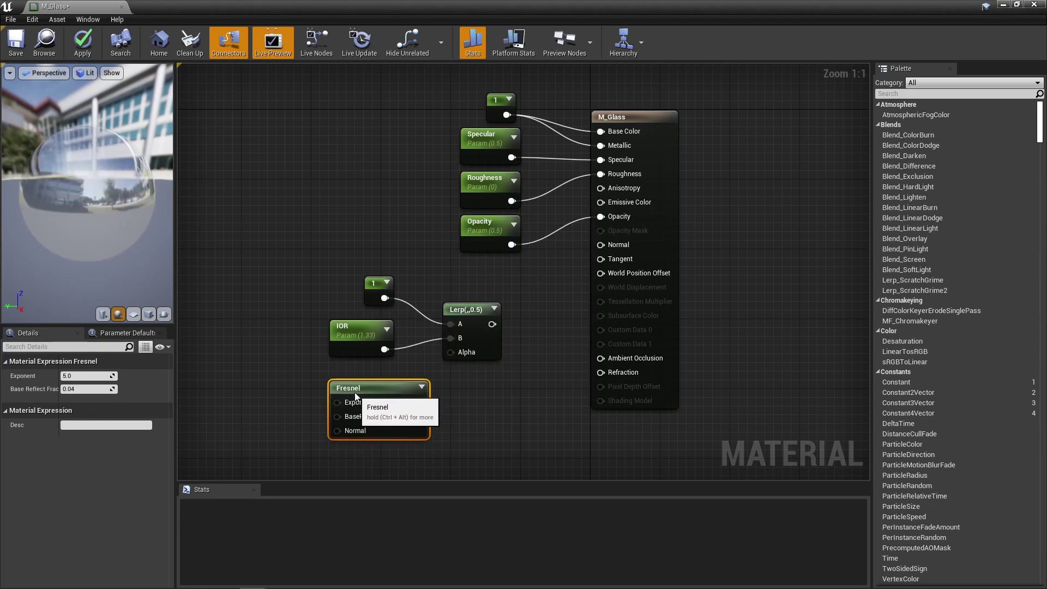
{"action": "left_click_drag", "start_coordinate": [418, 402], "coordinate": [457, 352]}
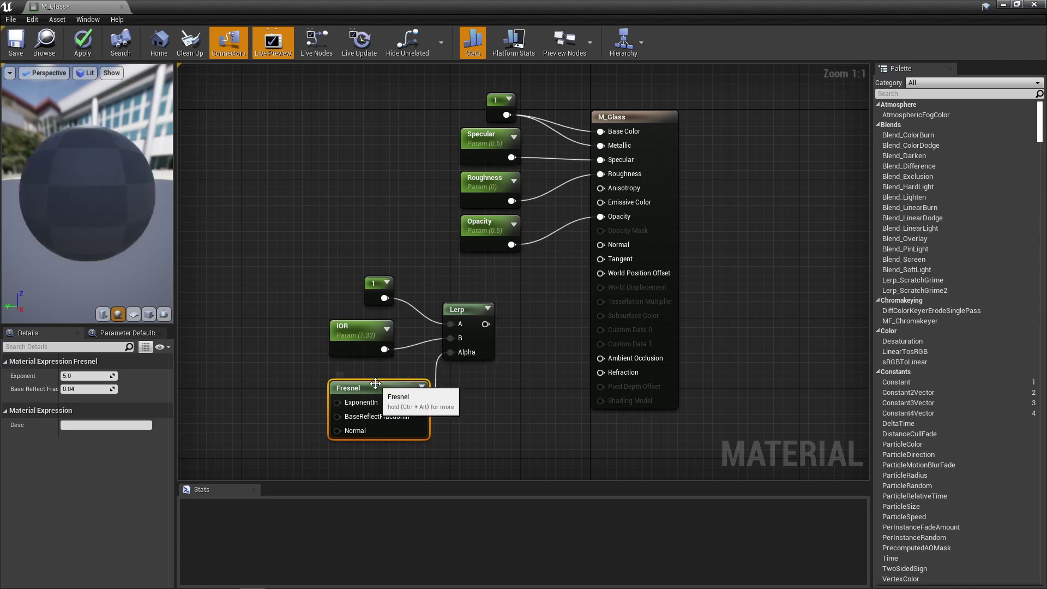
Align the Fresnel node beneath the IOR parameter, connect the Lerp output to the material's Refraction input, and save the material.
{"action": "left_click_drag", "start_coordinate": [373, 383], "coordinate": [363, 374]}
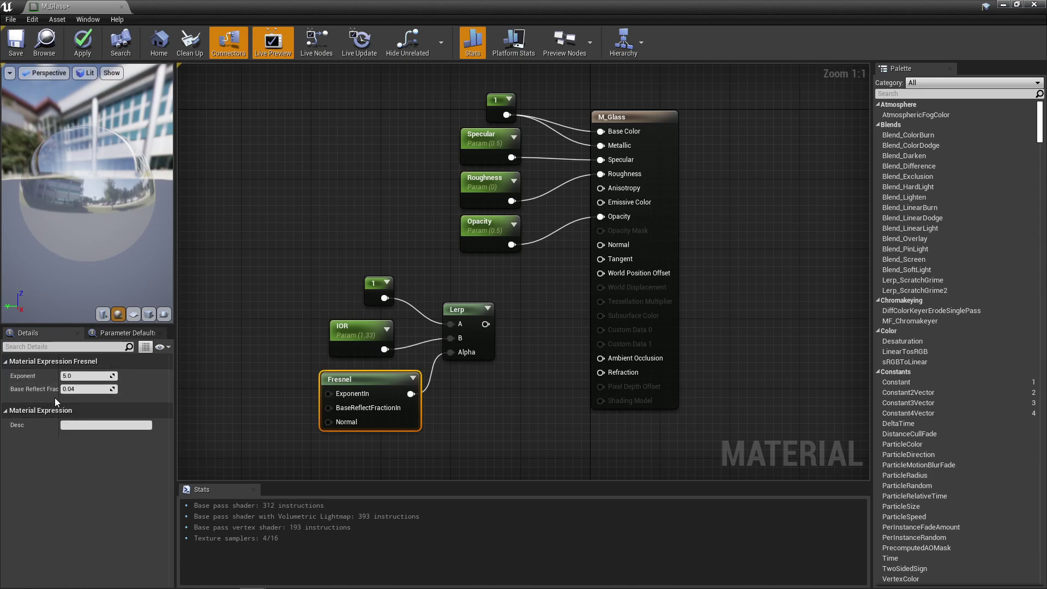
{"action": "left_click_drag", "start_coordinate": [60, 397], "coordinate": [56, 395]}
{"action": "left_click_drag", "start_coordinate": [485, 324], "coordinate": [606, 373]}
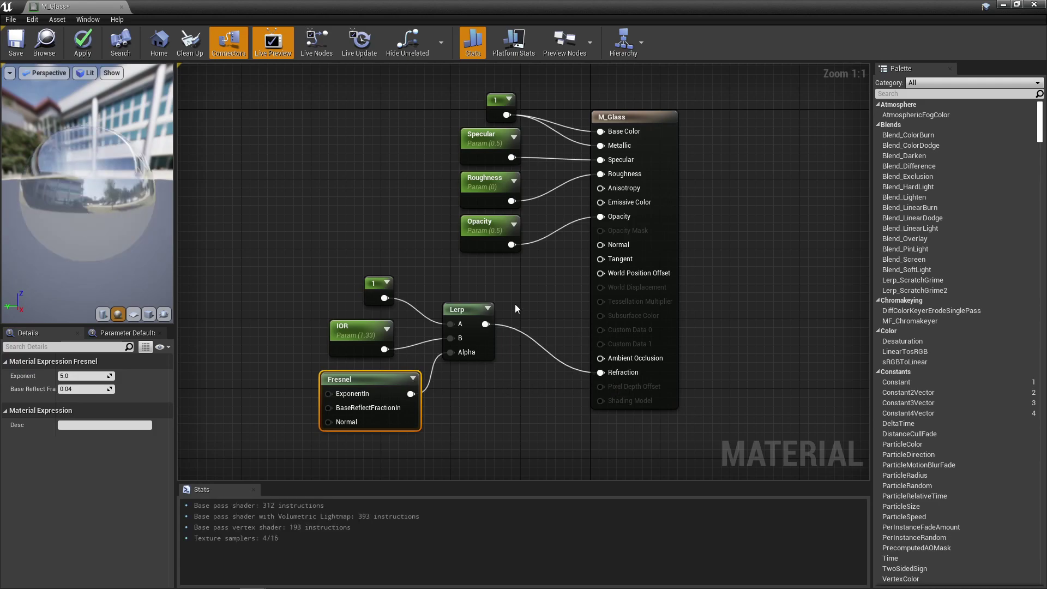
{"action": "left_click", "coordinate": [15, 44]}
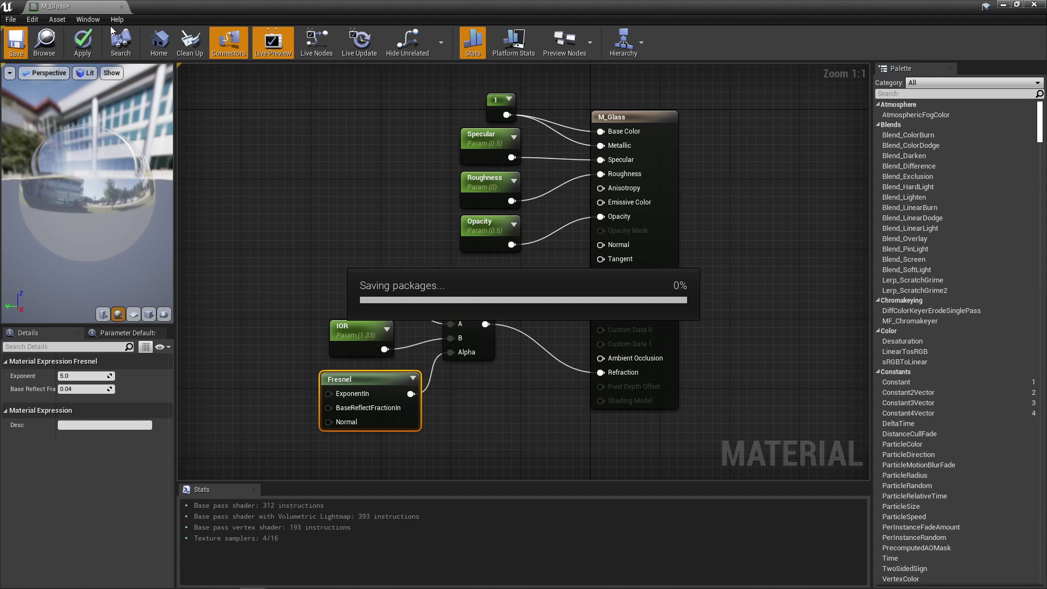
Dock the M_Glass editor beside the level and create a material instance of M_Glass in the Materials folder, keeping the default name.
{"action": "left_click_drag", "start_coordinate": [76, 6], "coordinate": [178, 11]}
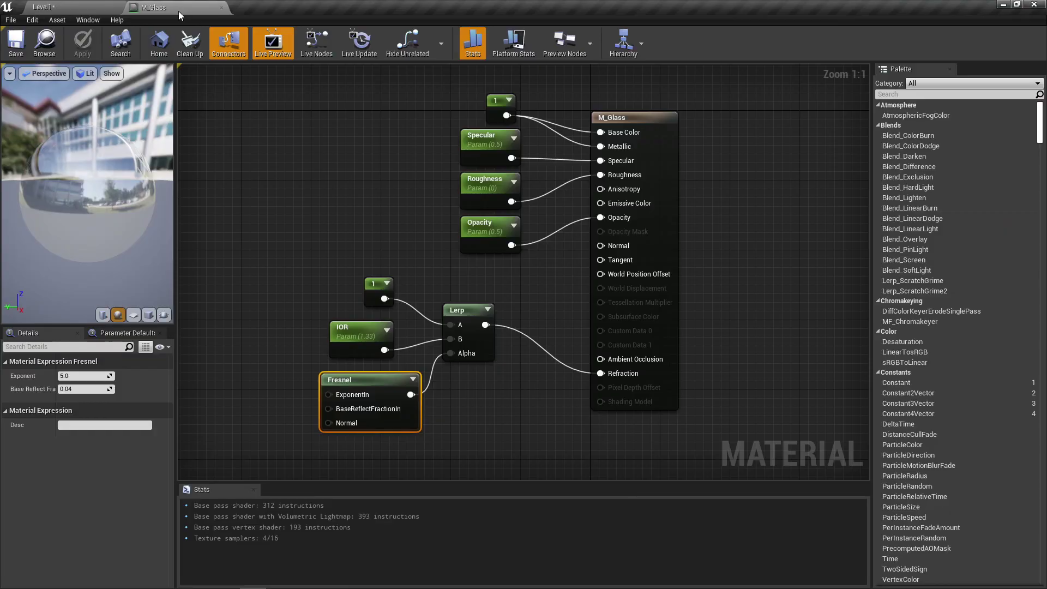
{"action": "left_click", "coordinate": [96, 12]}
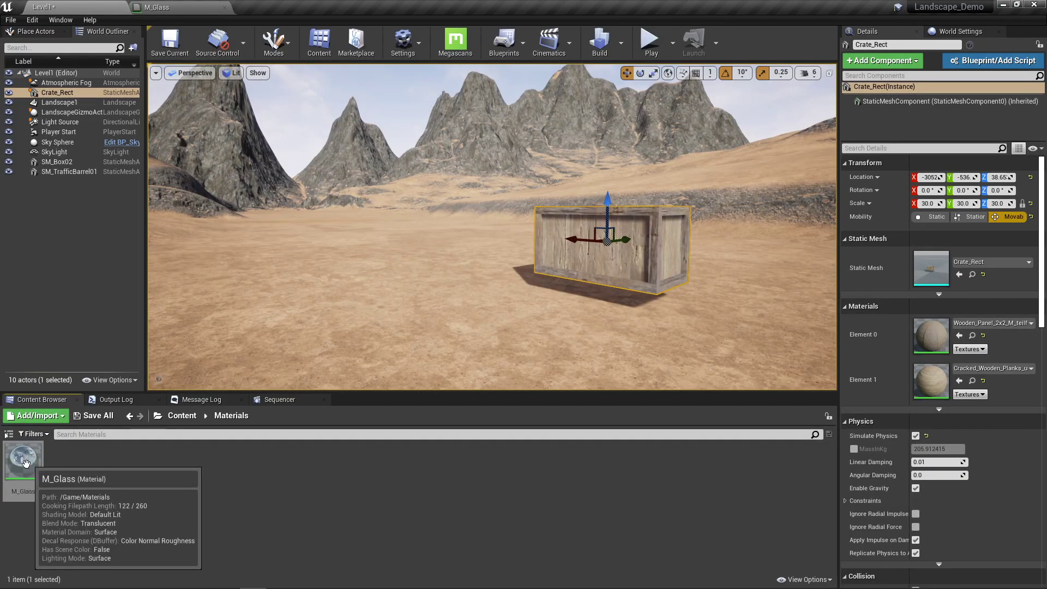
{"action": "mouse_move", "coordinate": [43, 479]}
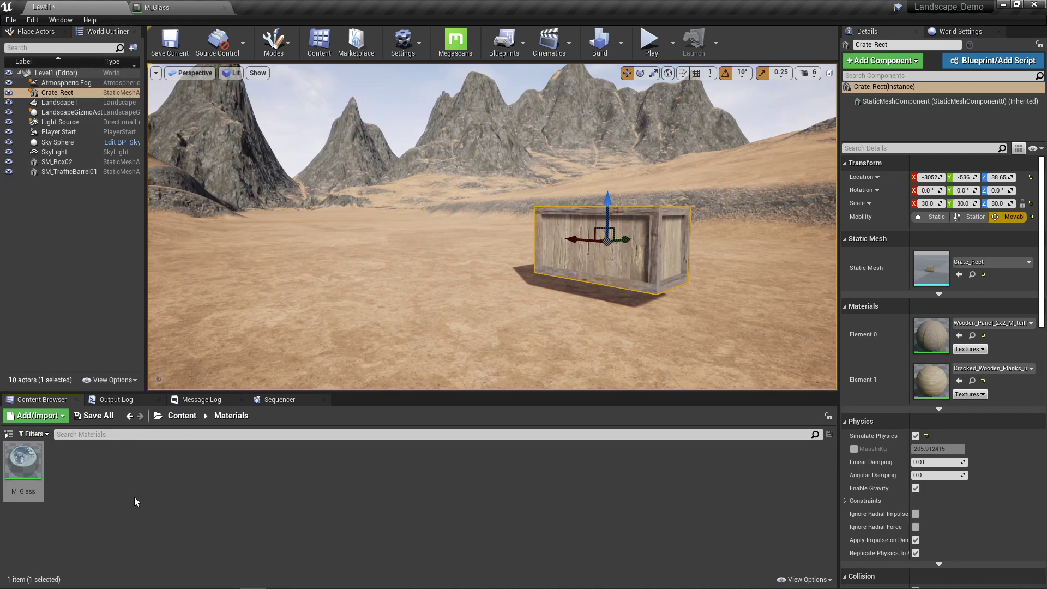
{"action": "right_click", "coordinate": [27, 467]}
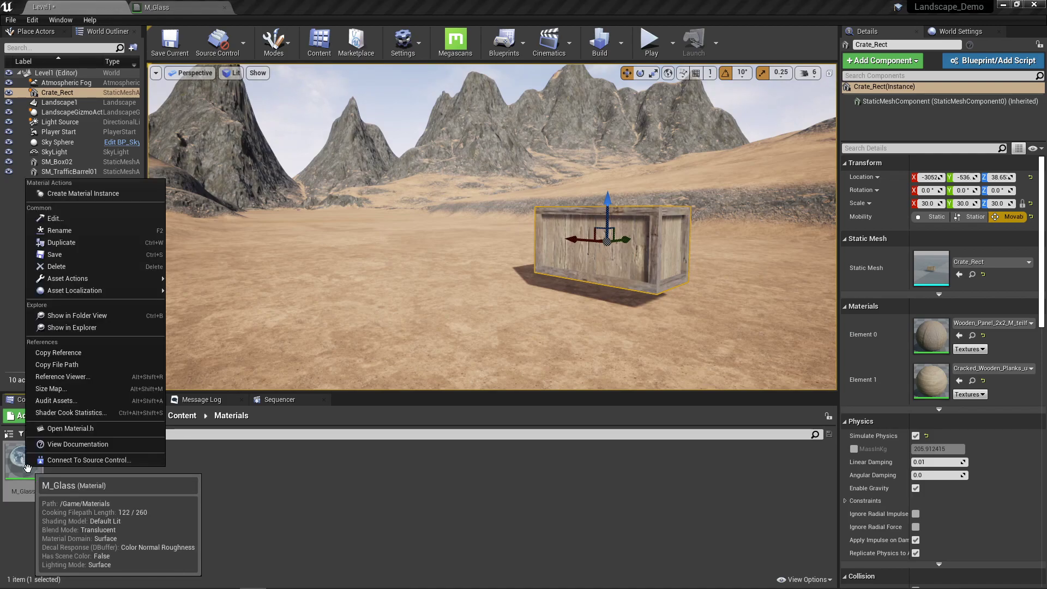
{"action": "left_click", "coordinate": [87, 192]}
{"action": "key", "text": "Return"}
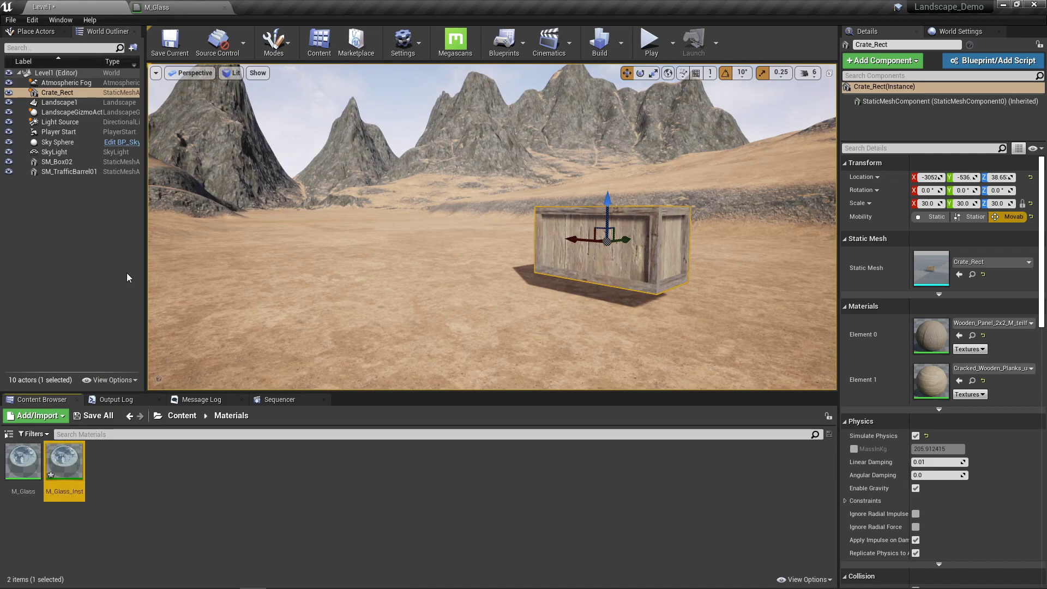
Open M_Glass_Inst, enable its IOR and Opacity parameter overrides, and save the instance.
{"action": "double_click", "coordinate": [64, 459]}
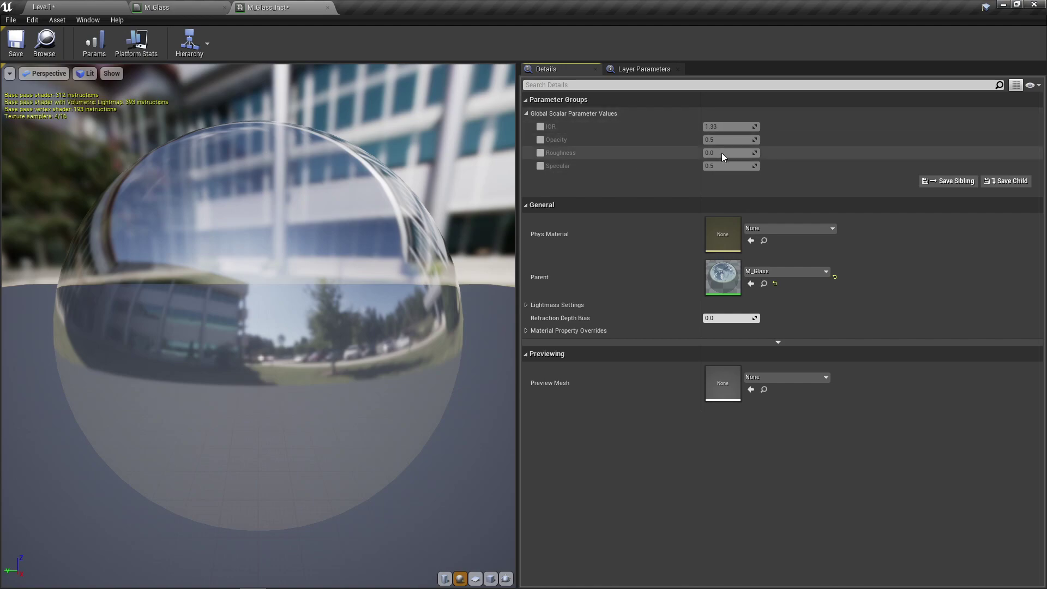
{"action": "left_click", "coordinate": [539, 126]}
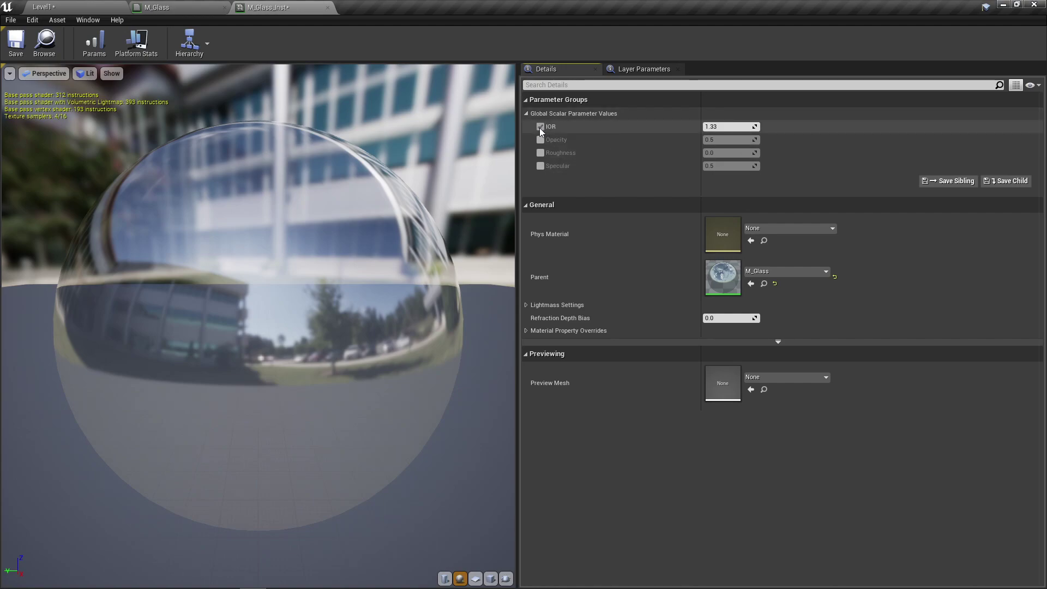
{"action": "left_click", "coordinate": [541, 139]}
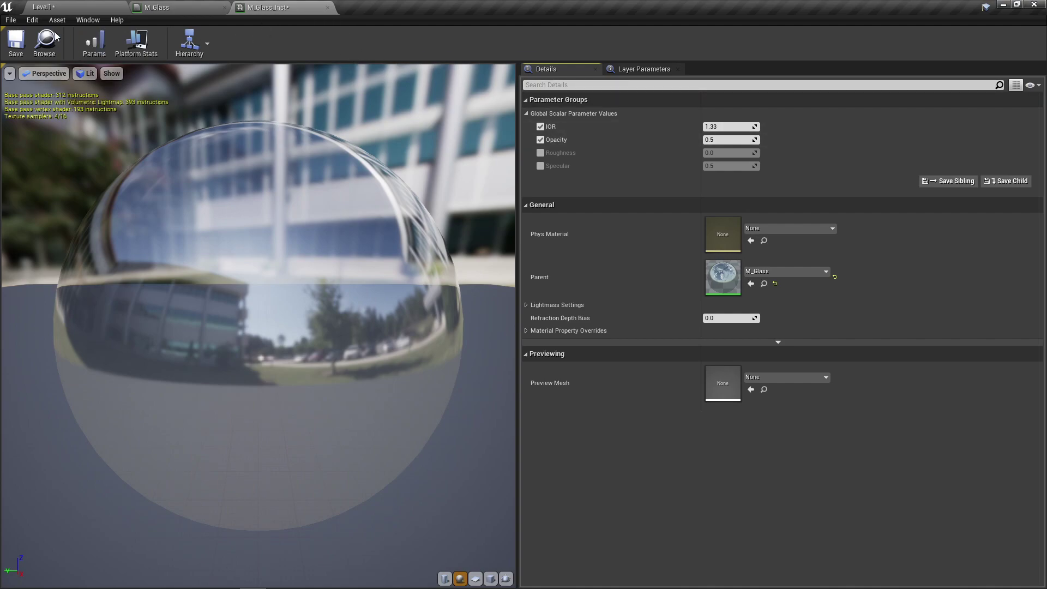
{"action": "left_click", "coordinate": [15, 44]}
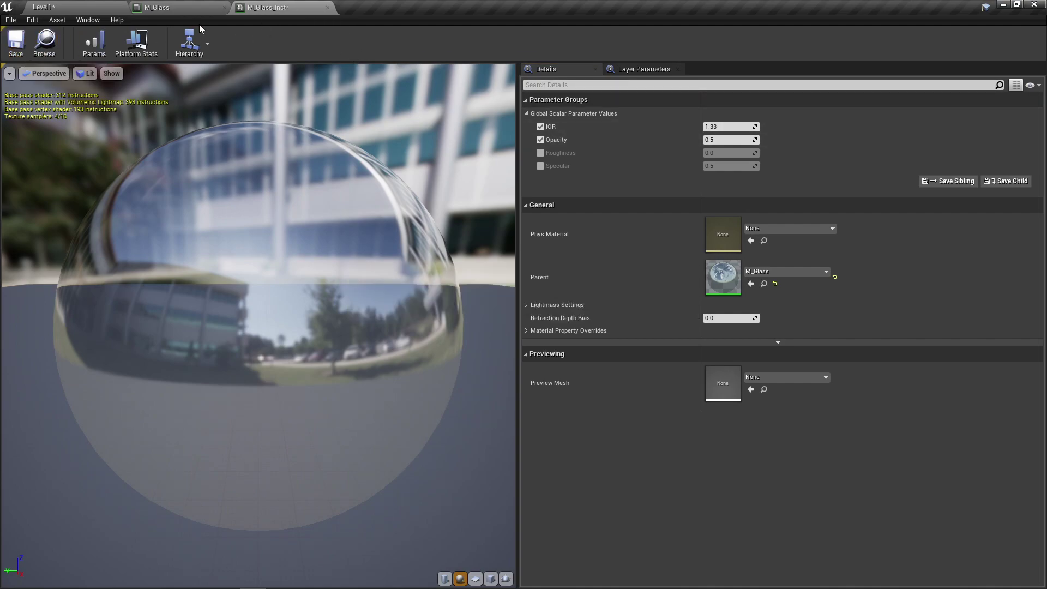
Return to the level and place a basic Sphere on the sand, a short distance to the left of the wooden crate.
{"action": "left_click", "coordinate": [111, 13]}
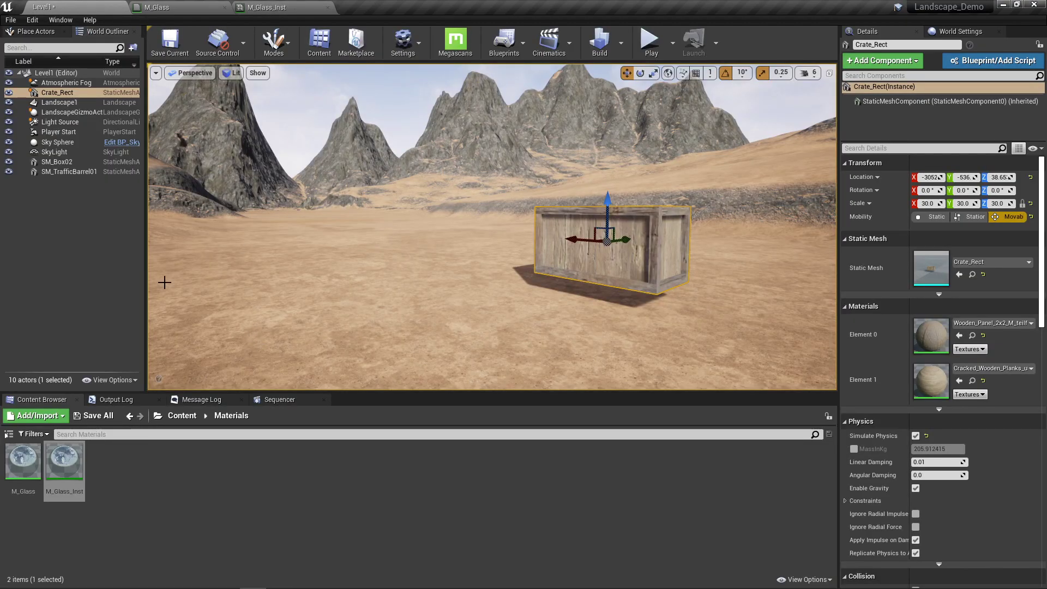
{"action": "left_click", "coordinate": [44, 33]}
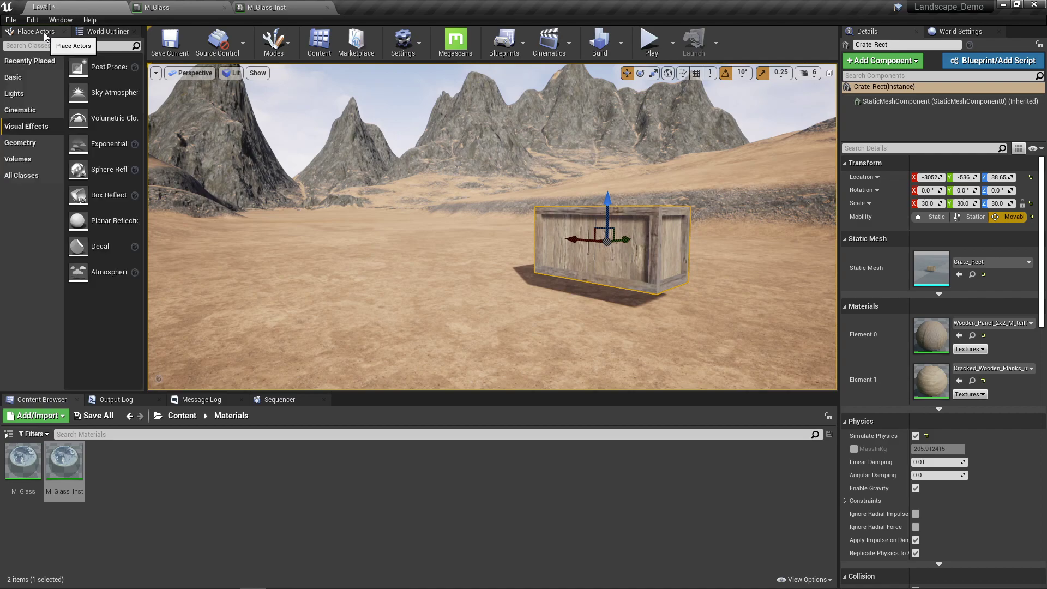
{"action": "left_click", "coordinate": [21, 77]}
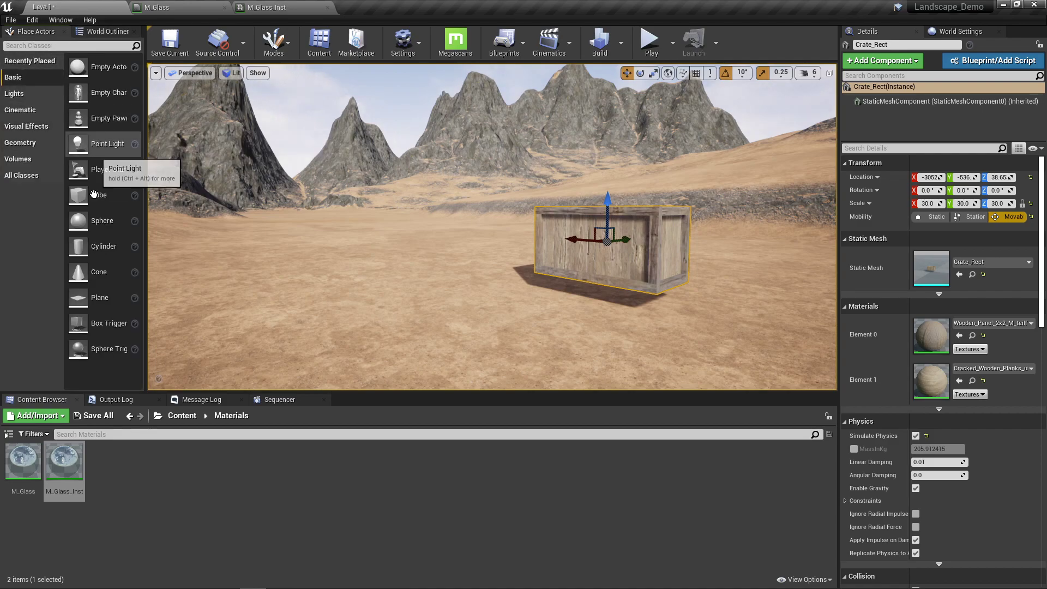
{"action": "left_click_drag", "start_coordinate": [80, 223], "coordinate": [348, 233]}
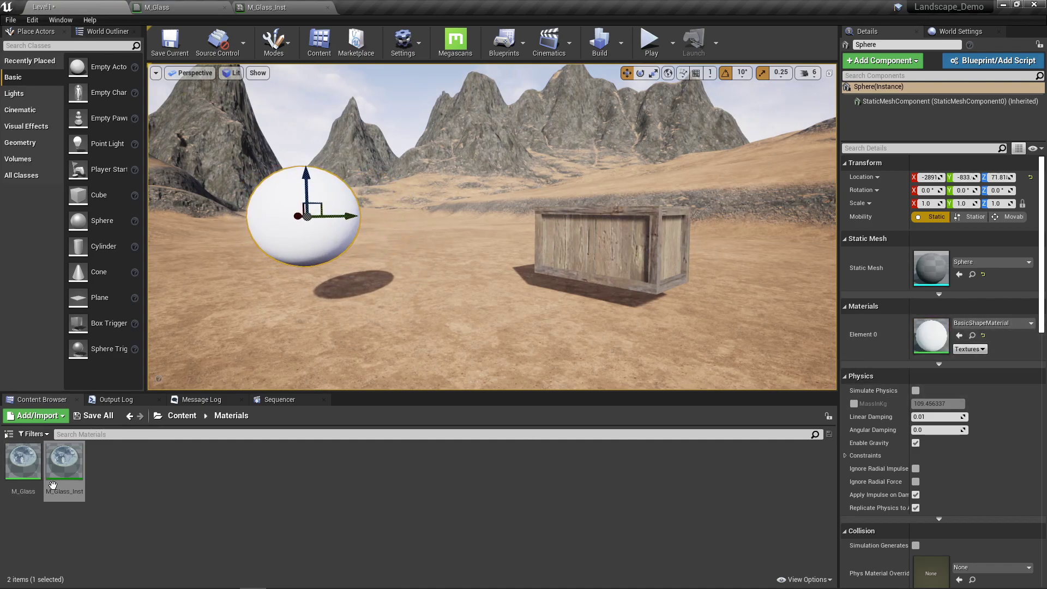
Assign M_Glass_Inst to the sphere's material Element 0.
{"action": "left_click_drag", "start_coordinate": [53, 484], "coordinate": [933, 337]}
{"action": "left_click_drag", "start_coordinate": [333, 278], "coordinate": [303, 235]}
{"action": "right_click_drag", "start_coordinate": [303, 234], "coordinate": [304, 273]}
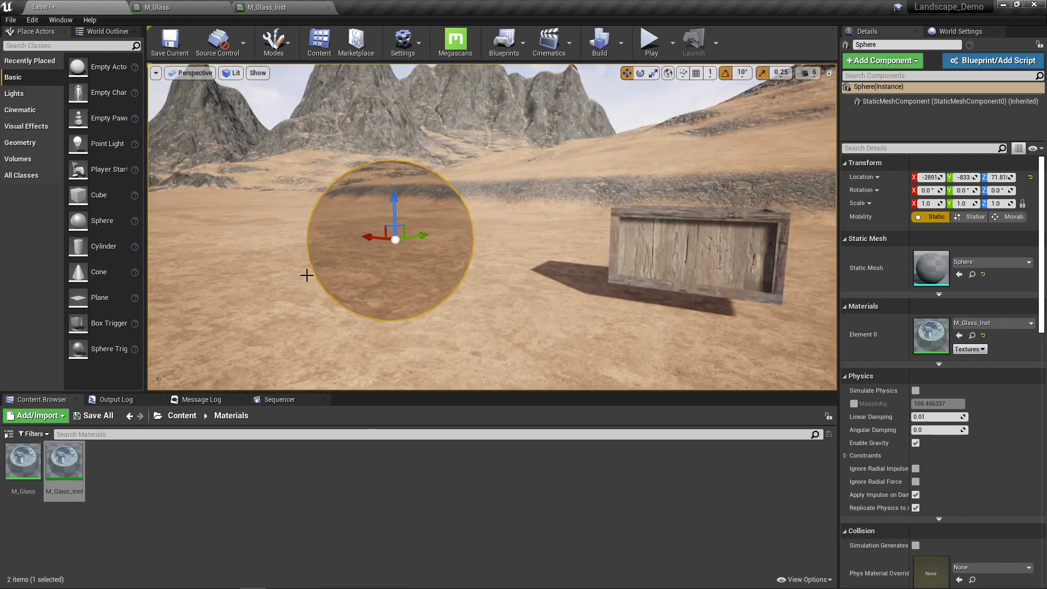
Place a Sphere Reflection Capture from the visual effects actors between the glass sphere and the crate.
{"action": "left_click", "coordinate": [27, 162]}
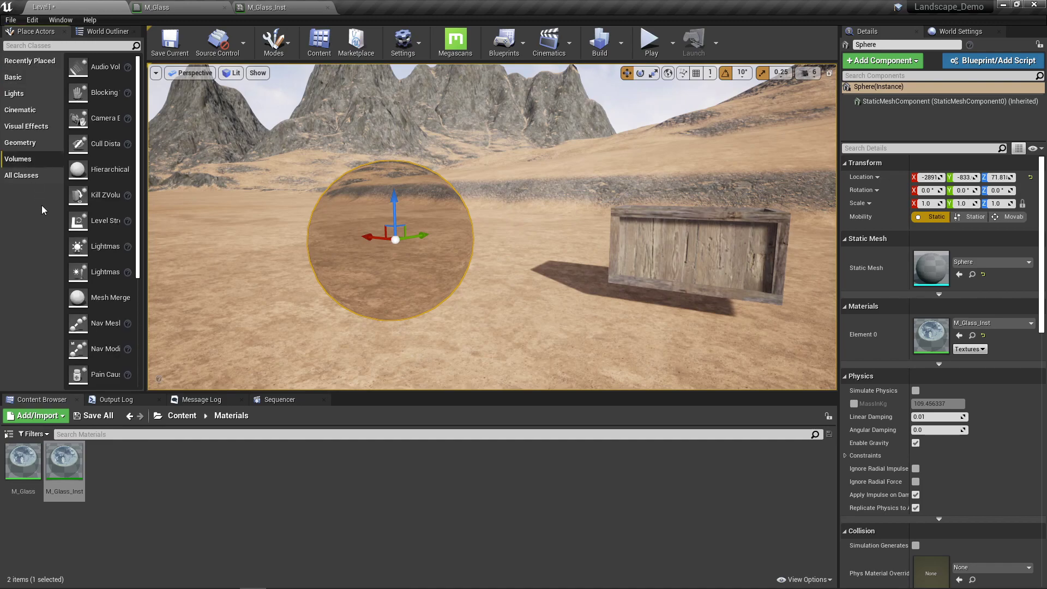
{"action": "left_click", "coordinate": [22, 129]}
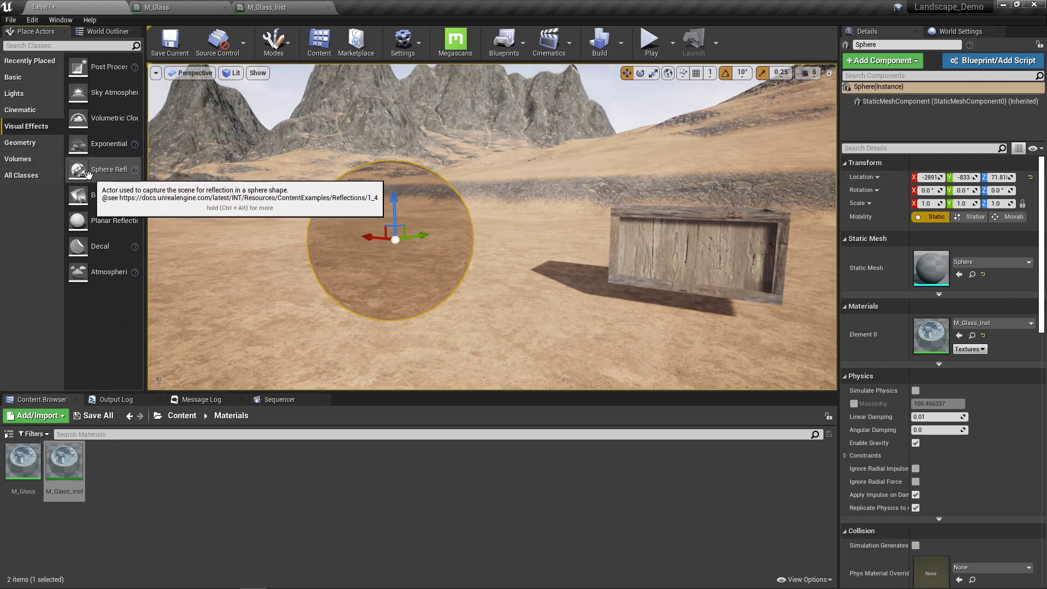
{"action": "left_click_drag", "start_coordinate": [83, 174], "coordinate": [515, 279]}
{"action": "left_click_drag", "start_coordinate": [515, 243], "coordinate": [536, 201]}
{"action": "right_click_drag", "start_coordinate": [535, 200], "coordinate": [567, 213]}
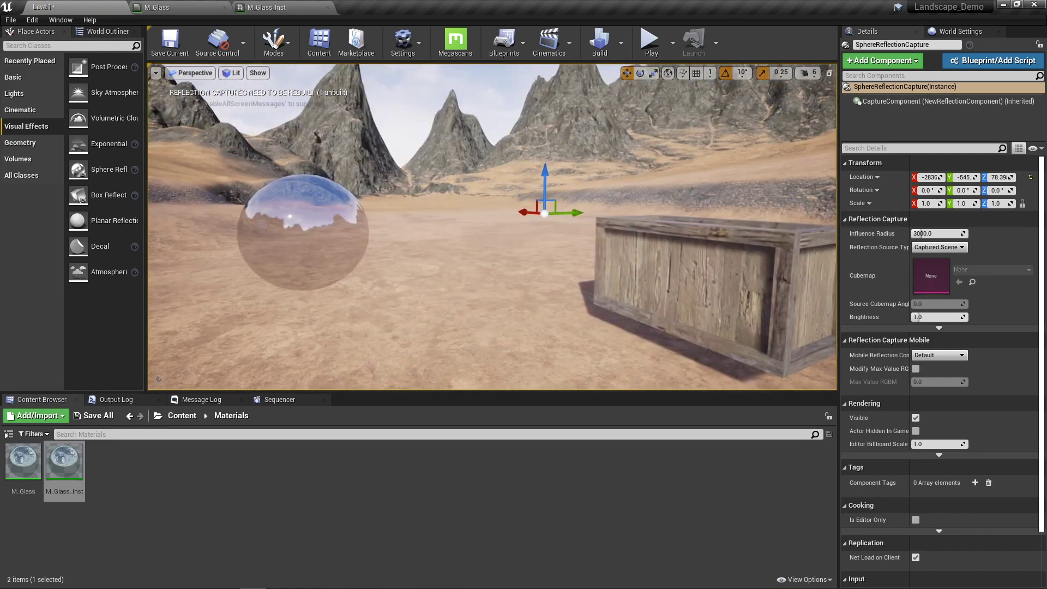
Move the reflection capture along the Y axis toward the glass sphere, to a Y location of about -733.
{"action": "left_click_drag", "start_coordinate": [562, 213], "coordinate": [466, 228]}
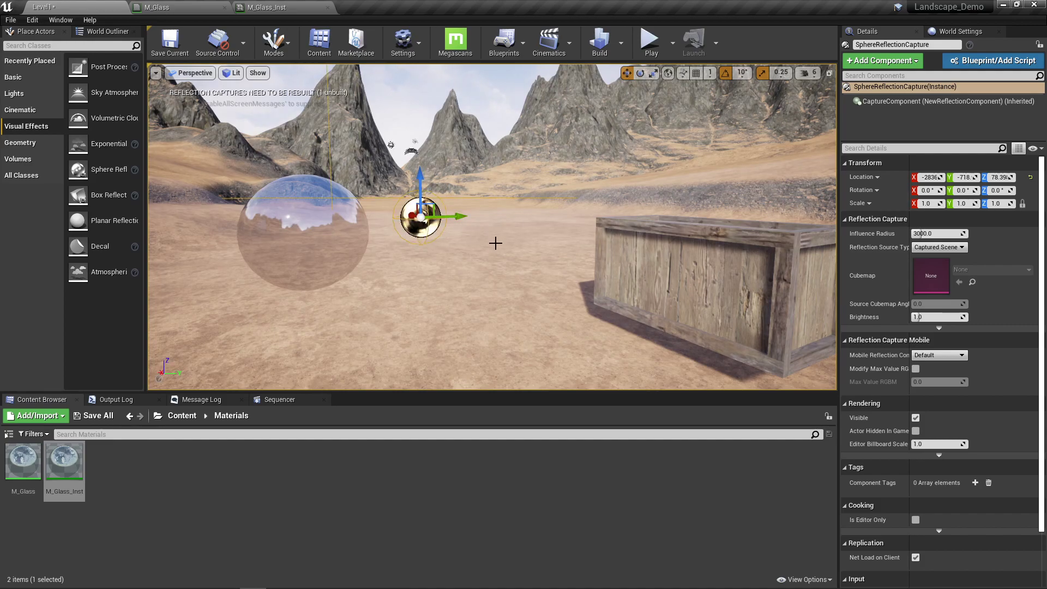
{"action": "right_click_drag", "start_coordinate": [500, 244], "coordinate": [417, 238]}
{"action": "right_click_drag", "start_coordinate": [417, 203], "coordinate": [601, 221]}
{"action": "right_click_drag", "start_coordinate": [707, 174], "coordinate": [434, 174]}
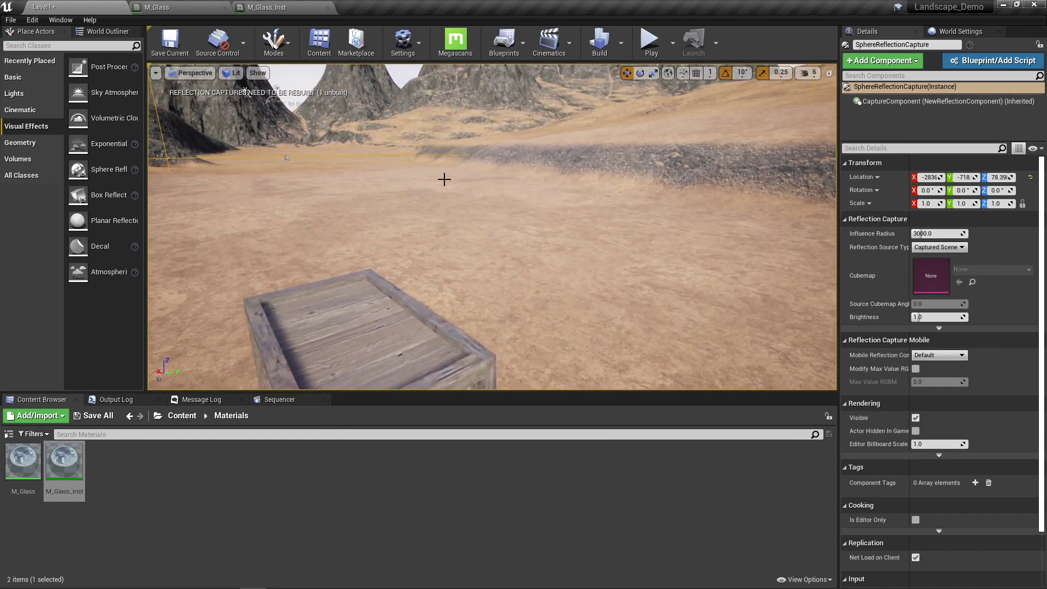
{"action": "key", "text": "f"}
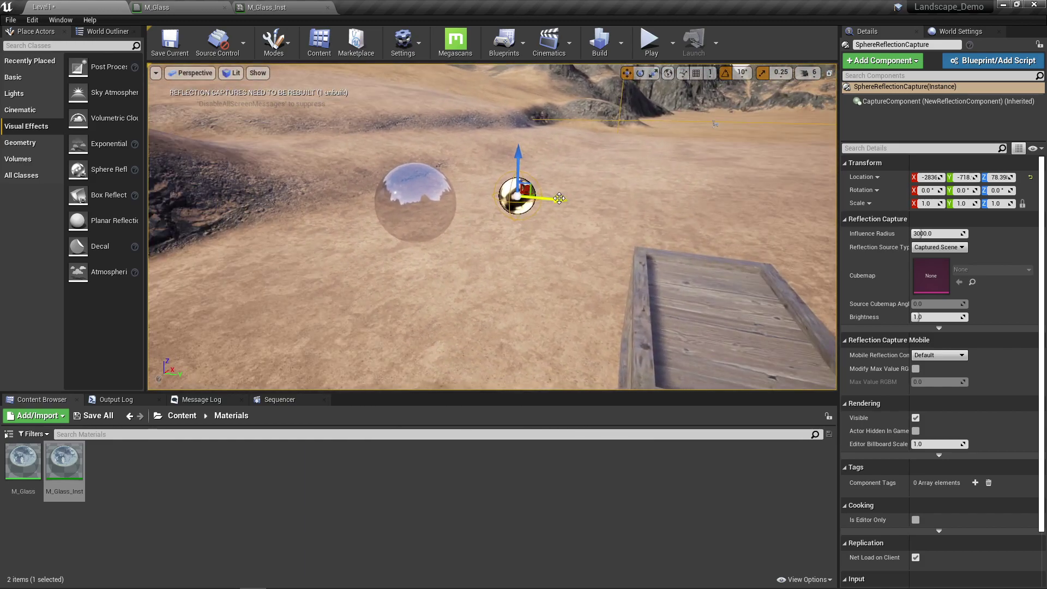
{"action": "left_click_drag", "start_coordinate": [558, 198], "coordinate": [548, 198]}
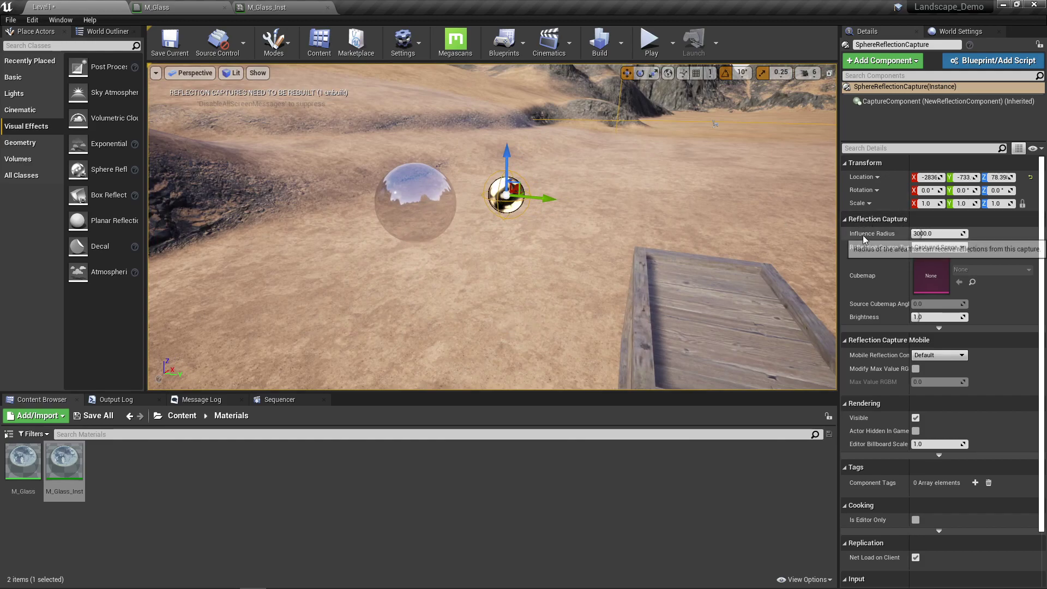
Reduce the reflection capture's Influence Radius to about 788.
{"action": "left_click_drag", "start_coordinate": [938, 233], "coordinate": [919, 233]}
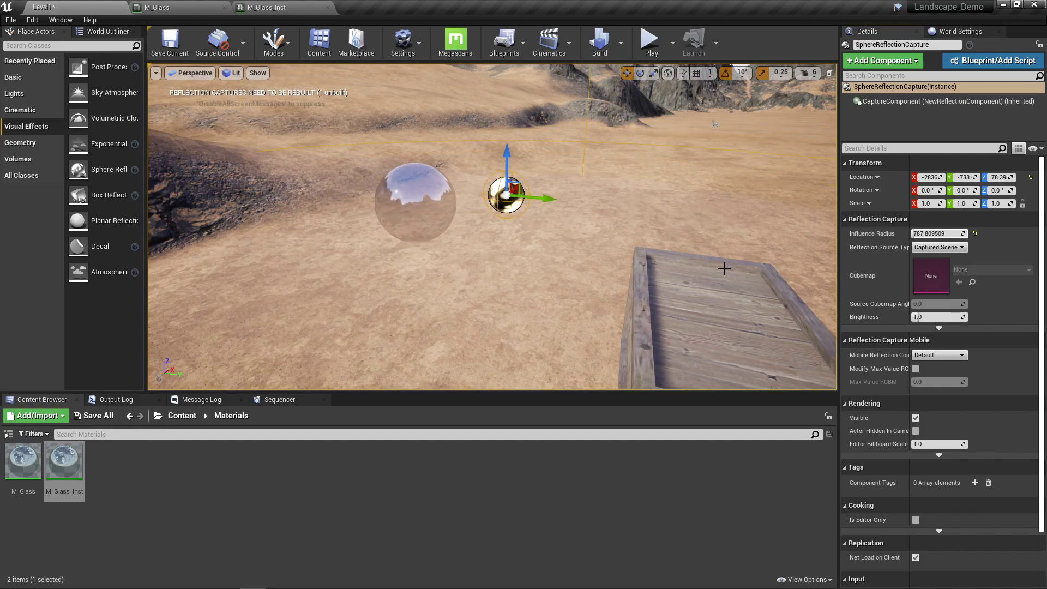
{"action": "mouse_move", "coordinate": [382, 298]}
{"action": "right_mouse_down"}
{"action": "mouse_move", "coordinate": [426, 278]}
{"action": "mouse_move", "coordinate": [406, 303]}
{"action": "mouse_move", "coordinate": [389, 284]}
{"action": "right_mouse_up"}
{"action": "key", "text": "f"}
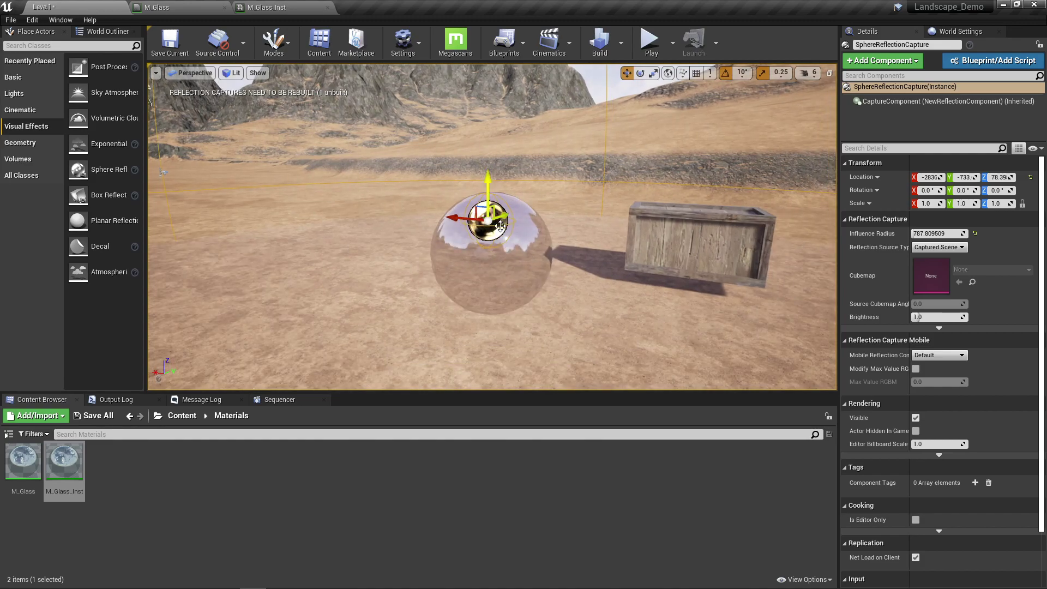
Raise the glass sphere to a Z location of about 91.8.
{"action": "left_click", "coordinate": [509, 283]}
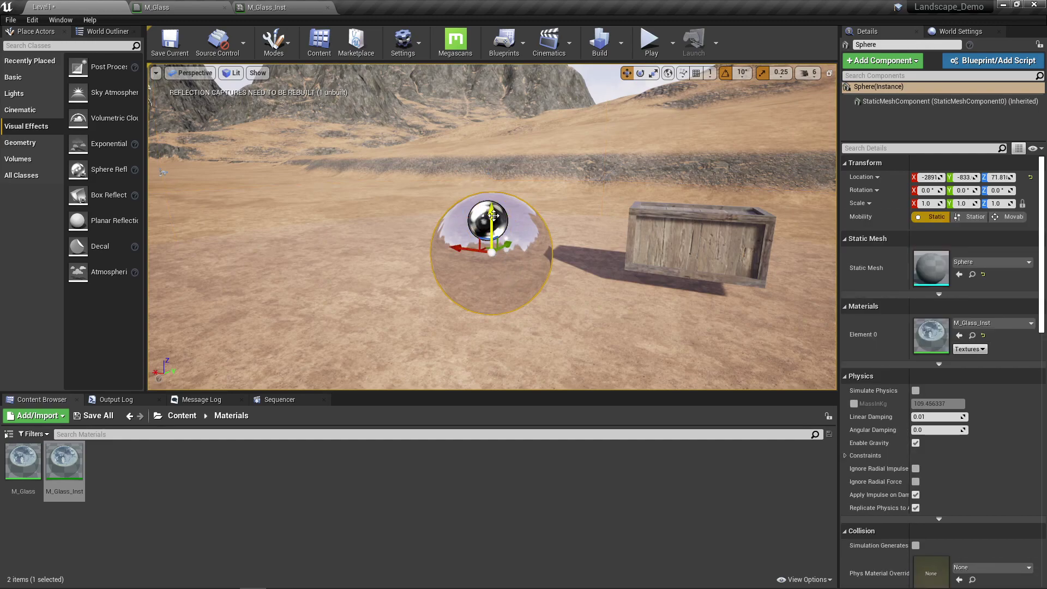
{"action": "right_click_drag", "start_coordinate": [498, 199], "coordinate": [473, 215]}
{"action": "right_click_drag", "start_coordinate": [550, 282], "coordinate": [550, 282]}
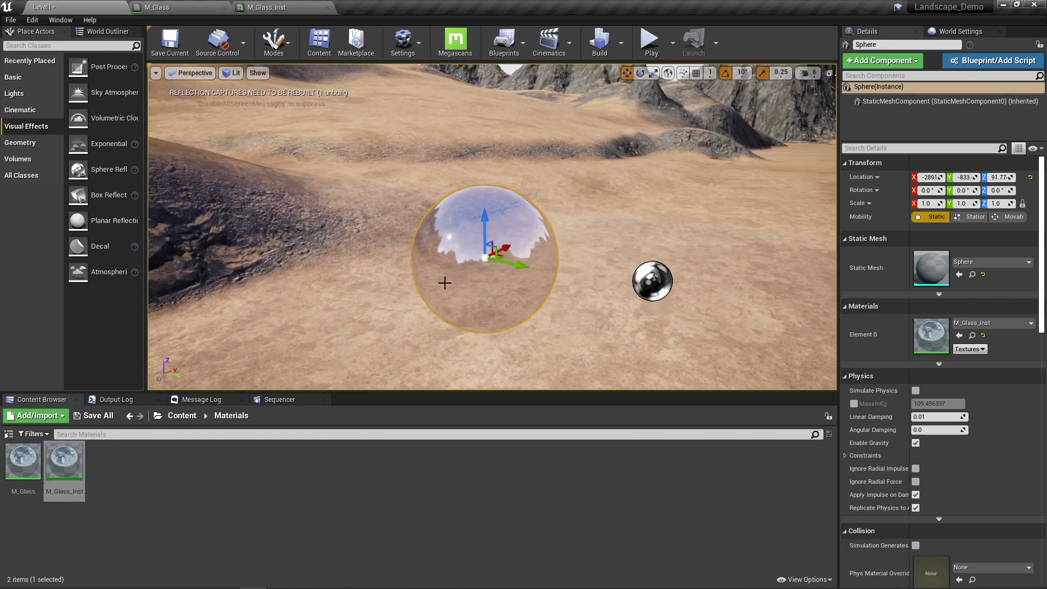
Float the M_Glass_Inst editor beside the glass sphere in the level and enable its Roughness and Specular overrides.
{"action": "left_click", "coordinate": [271, 11]}
{"action": "left_click_drag", "start_coordinate": [271, 11], "coordinate": [332, 84]}
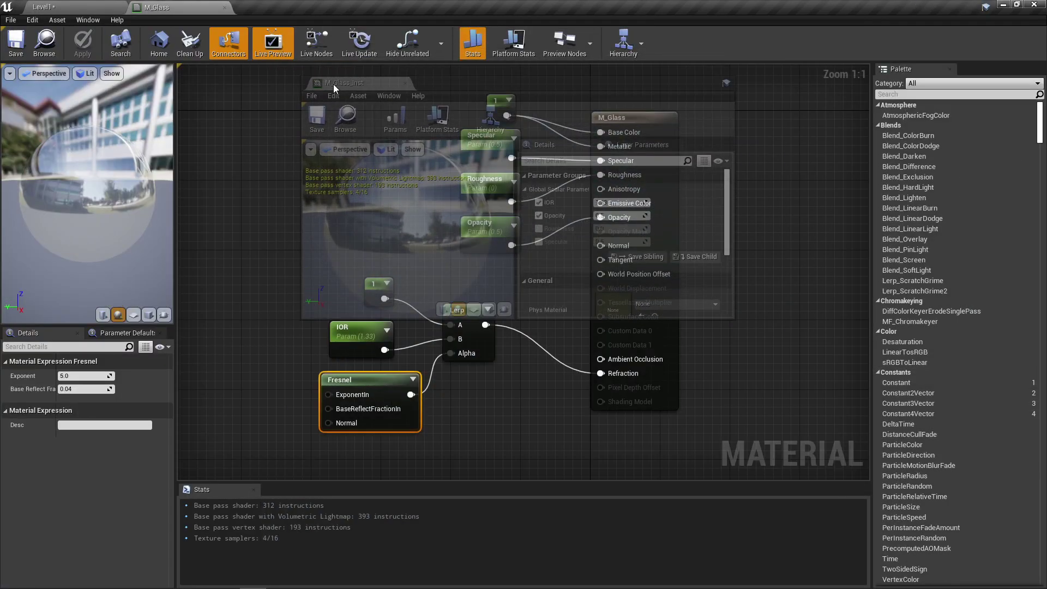
{"action": "left_click", "coordinate": [87, 8]}
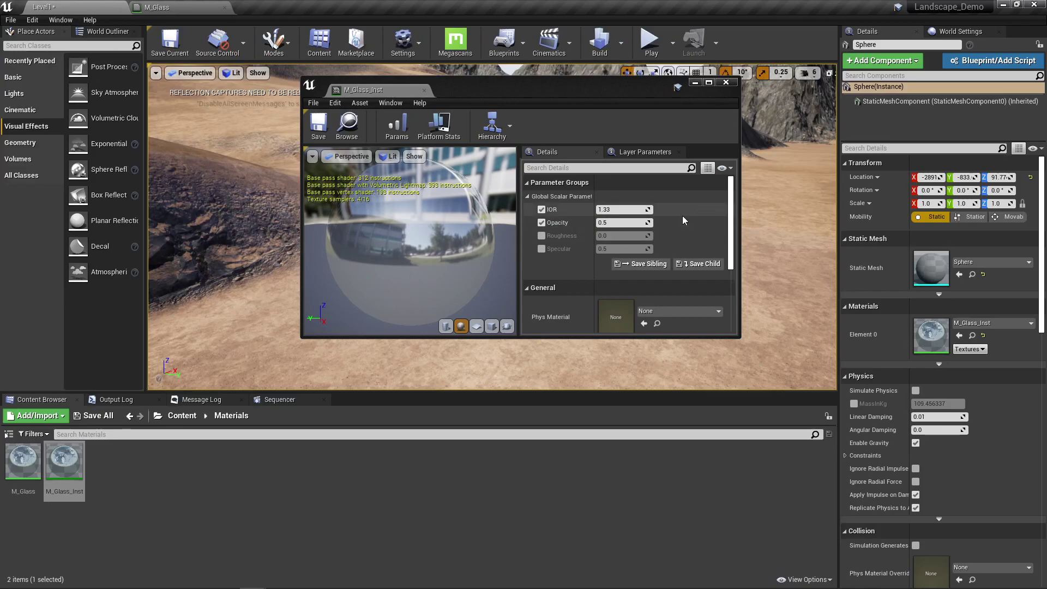
{"action": "left_click_drag", "start_coordinate": [563, 86], "coordinate": [200, 94]}
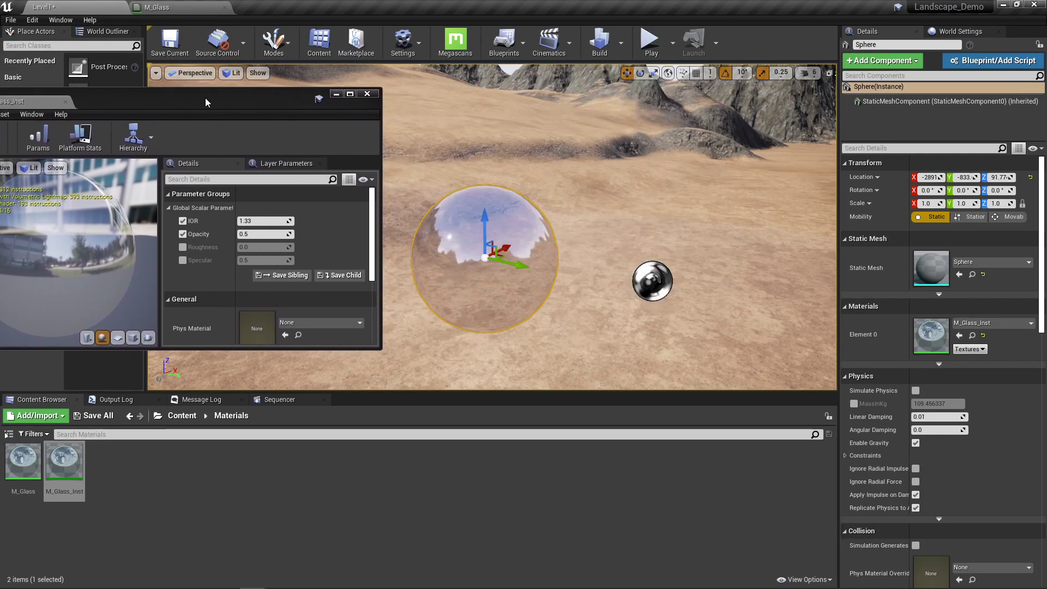
{"action": "left_click", "coordinate": [183, 243]}
{"action": "left_click", "coordinate": [182, 255]}
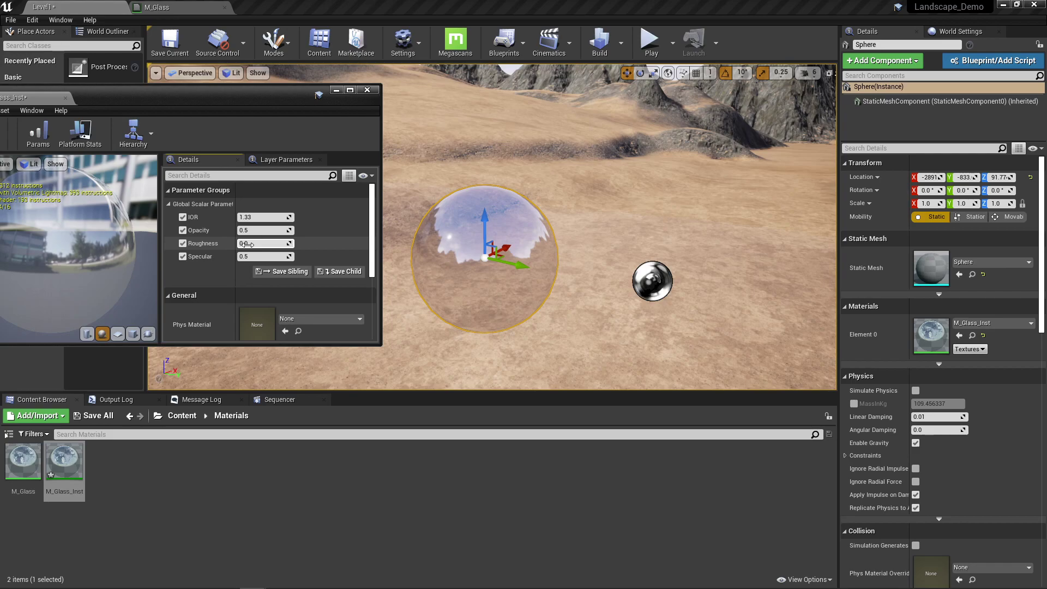
Try a Roughness of about 0.21 on the glass instance, check the sphere's reflections, and reset Roughness to its default.
{"action": "left_click_drag", "start_coordinate": [264, 243], "coordinate": [271, 243]}
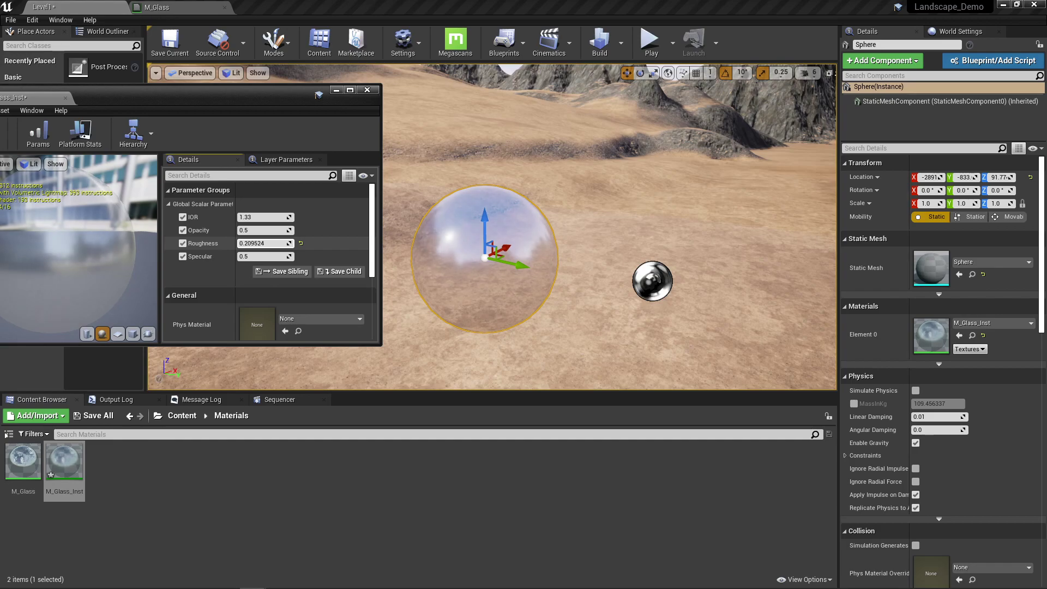
{"action": "mouse_move", "coordinate": [409, 304]}
{"action": "right_mouse_down"}
{"action": "mouse_move", "coordinate": [408, 273]}
{"action": "mouse_move", "coordinate": [410, 300]}
{"action": "right_mouse_up"}
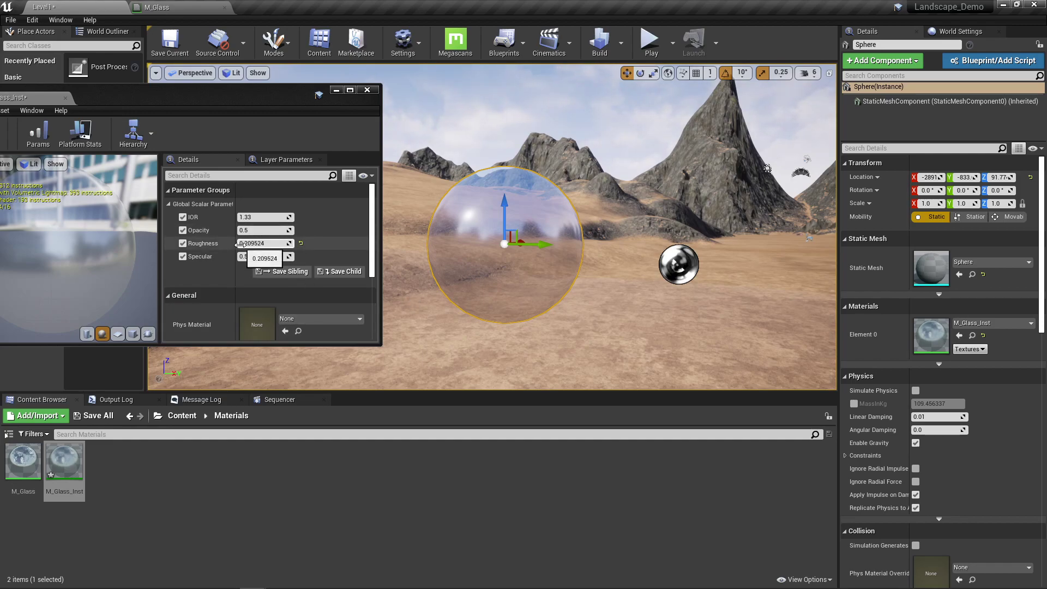
{"action": "left_click", "coordinate": [301, 242]}
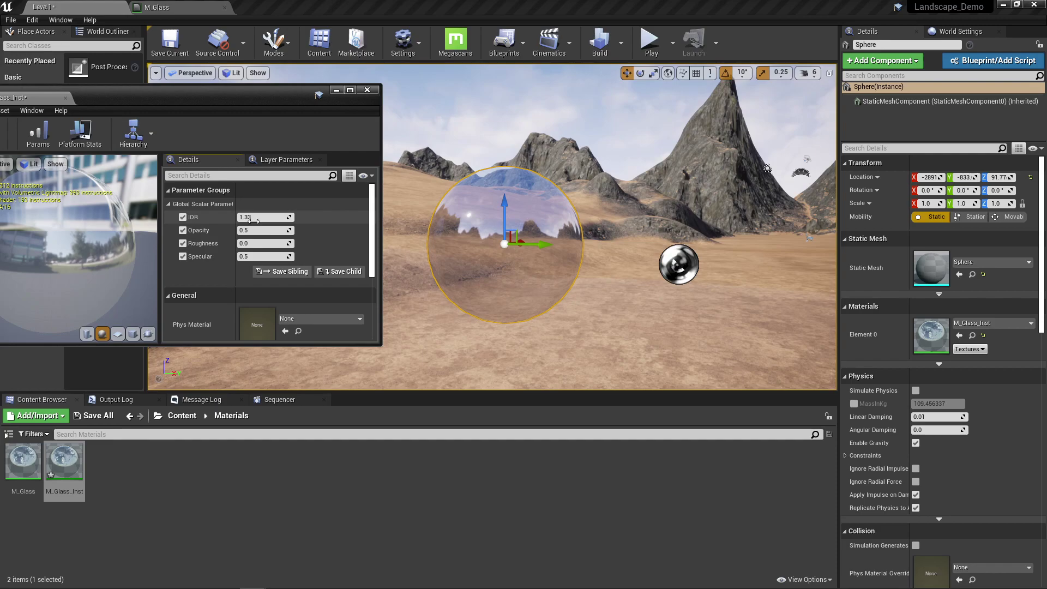
Try other IOR values on the glass instance and set IOR back to 1.33.
{"action": "left_click_drag", "start_coordinate": [249, 218], "coordinate": [296, 218]}
{"action": "left_click", "coordinate": [273, 217]}
{"action": "type", "text": "1.33"}
{"action": "key", "text": "Return"}
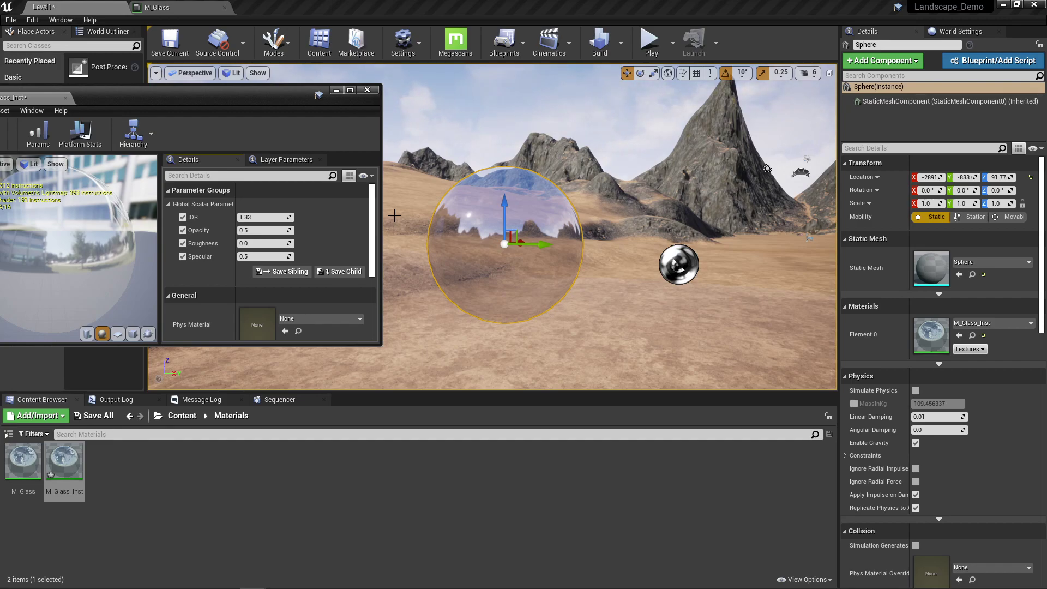
Try an Opacity of 1.0 on the glass instance and set it back to 0.5.
{"action": "left_click_drag", "start_coordinate": [246, 231], "coordinate": [290, 233]}
{"action": "left_click", "coordinate": [261, 230]}
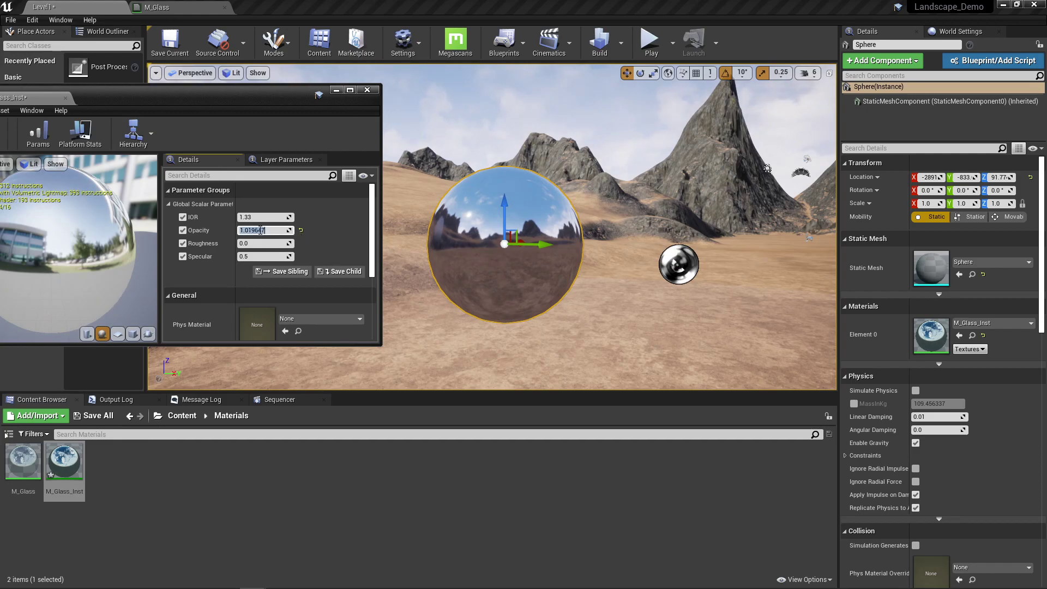
{"action": "type", "text": "1.0"}
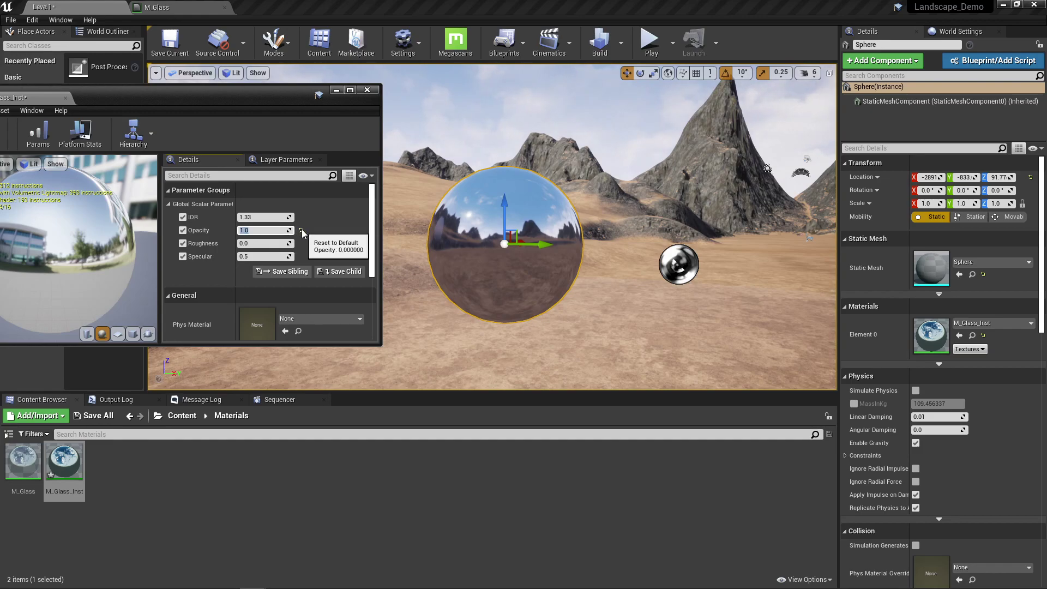
{"action": "type", "text": "0.5"}
{"action": "key", "text": "Return"}
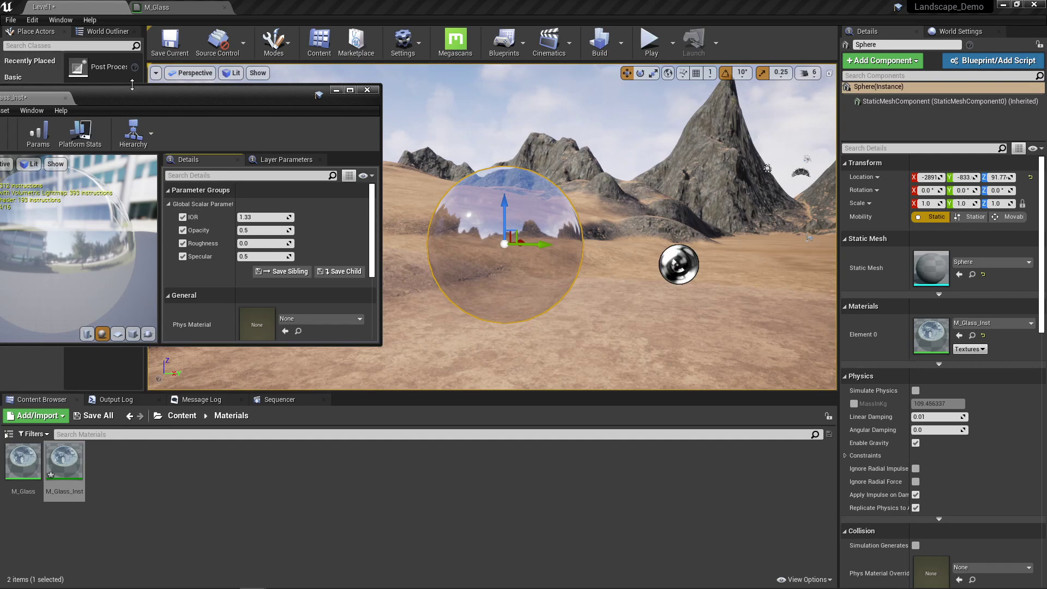
Dock the floating M_Glass_Inst editor beside M_Glass in the main window, save the instance, and return to the level.
{"action": "left_click_drag", "start_coordinate": [135, 93], "coordinate": [228, 104]}
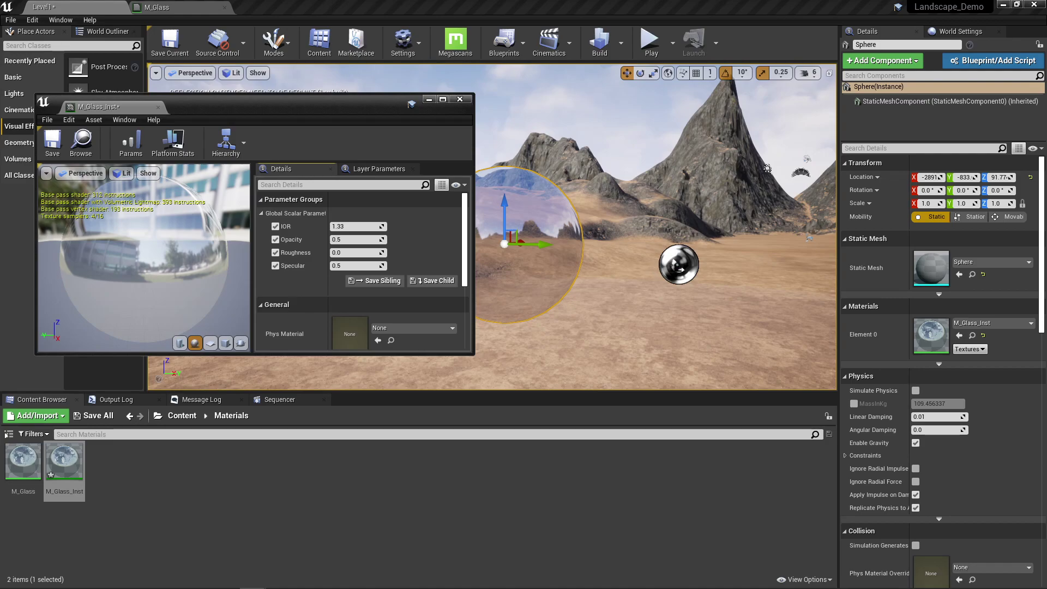
{"action": "left_click_drag", "start_coordinate": [289, 101], "coordinate": [384, 224]}
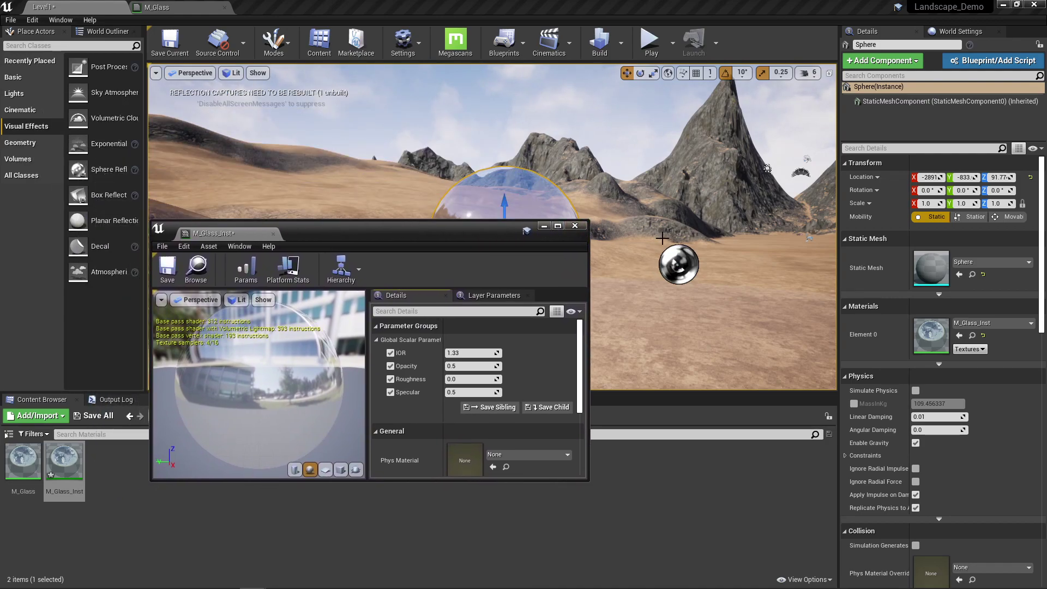
{"action": "left_click_drag", "start_coordinate": [193, 234], "coordinate": [262, 8]}
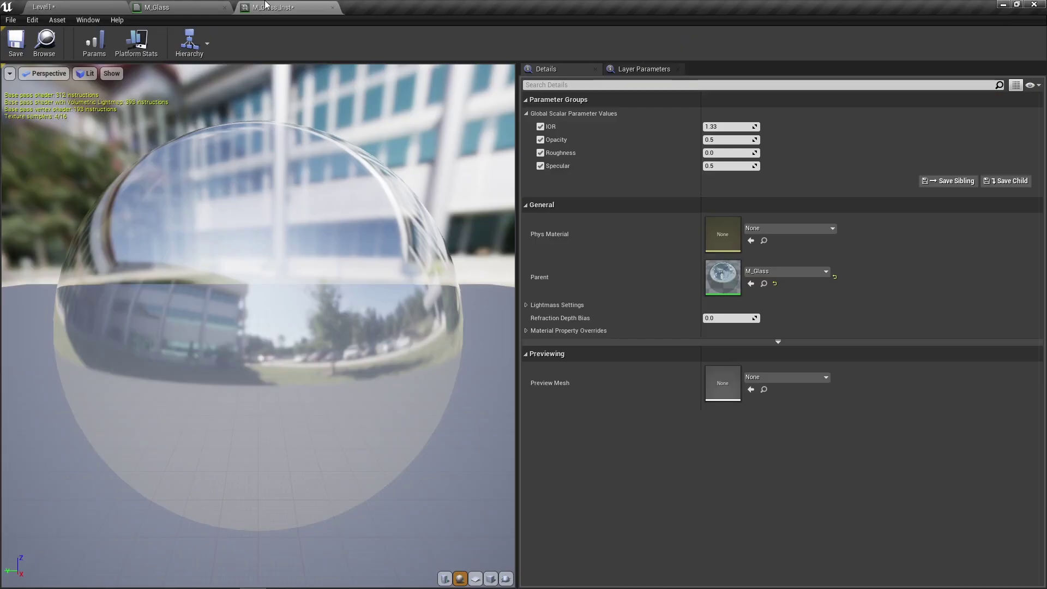
{"action": "left_click", "coordinate": [16, 43]}
{"action": "left_click", "coordinate": [49, 7]}
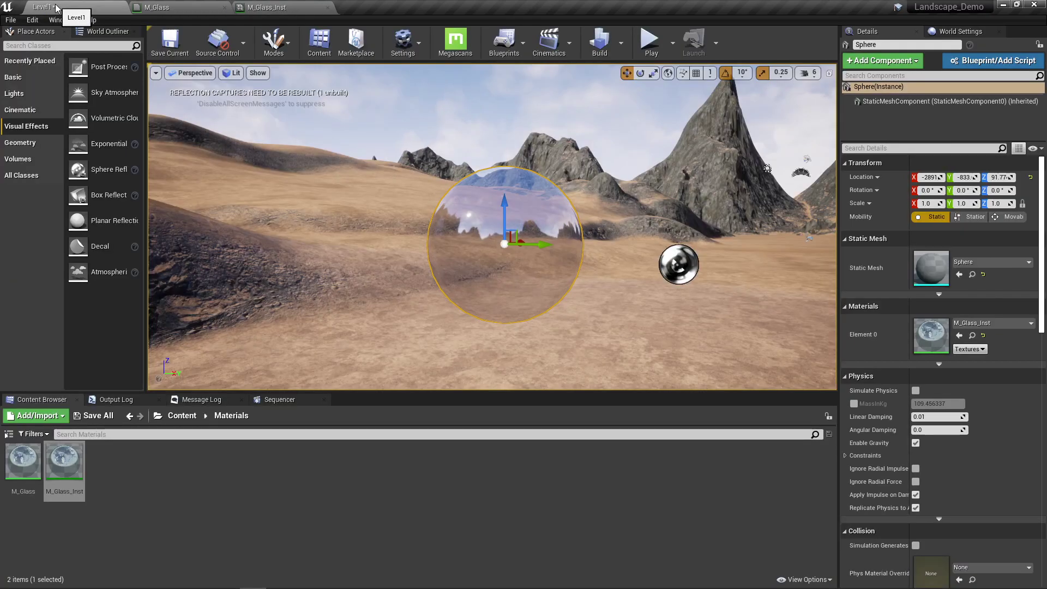